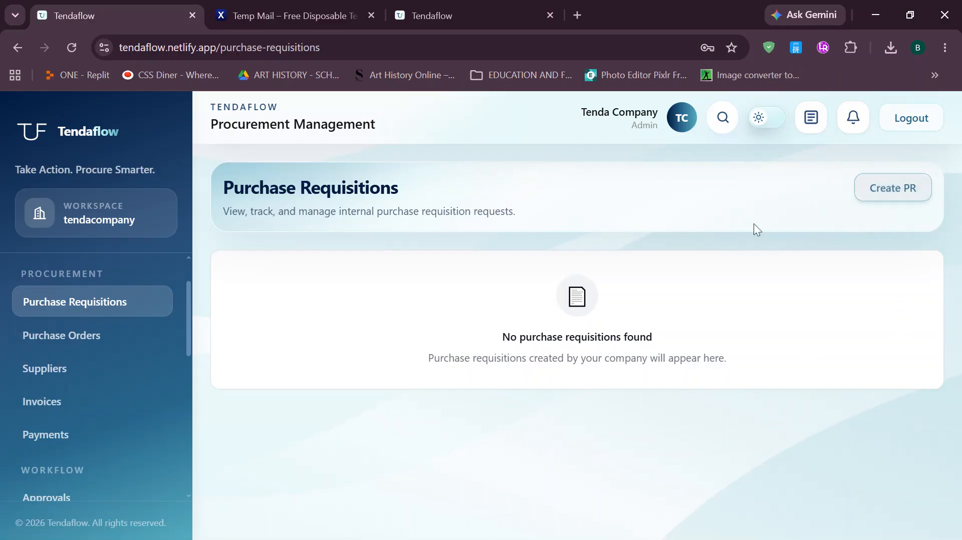
# Start a new purchase requisition titled "Office supplies" for the Marketing department.
pyautogui.click(891, 198)
pyautogui.click(415, 333)
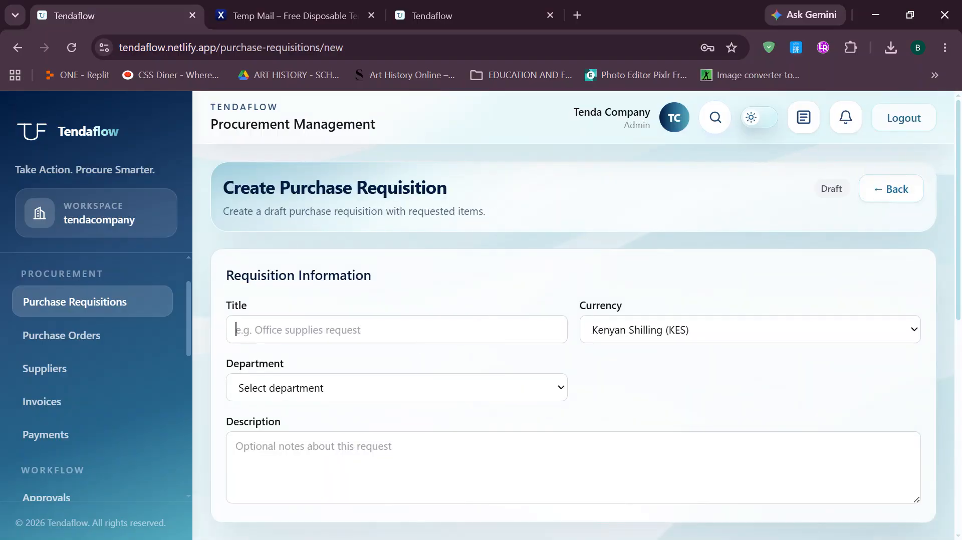
pyautogui.write('Off')
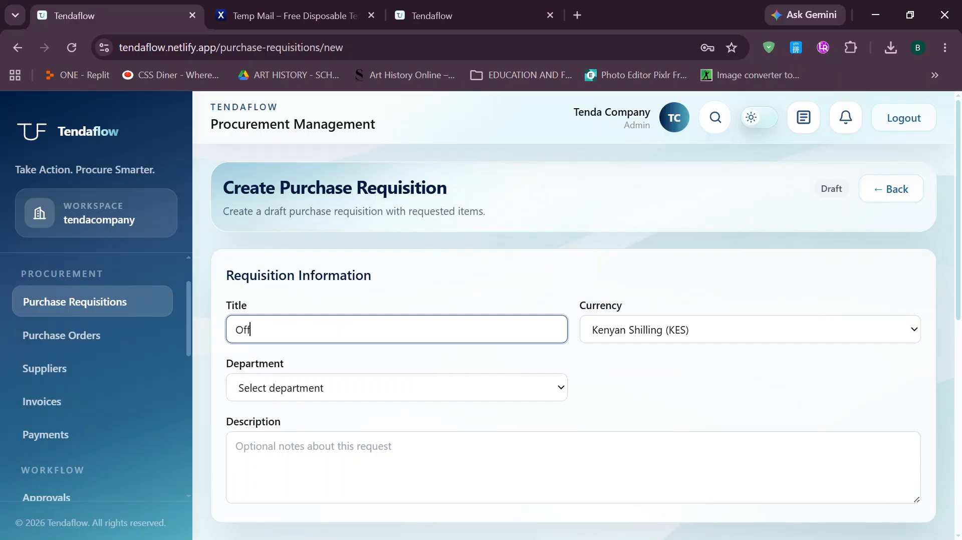
pyautogui.write('ice supplies')
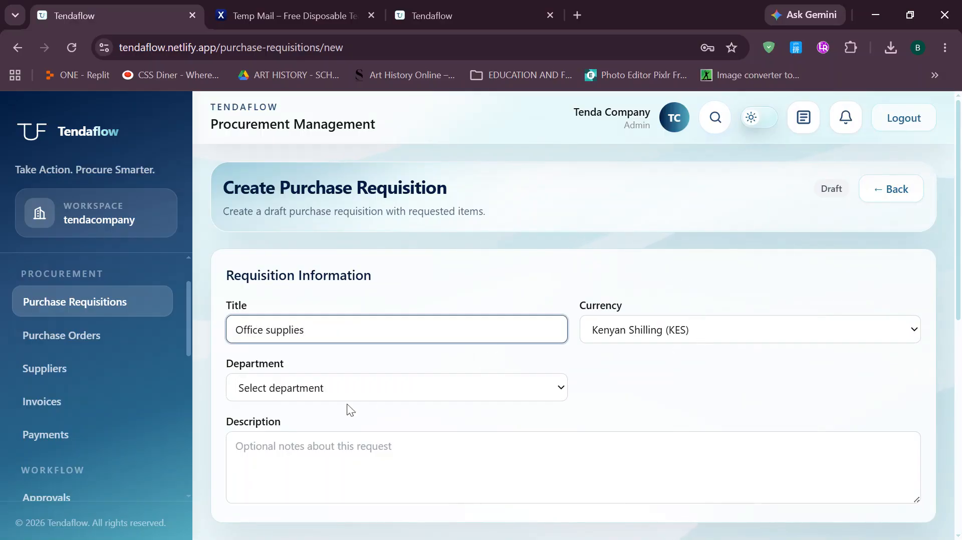
pyautogui.click(360, 387)
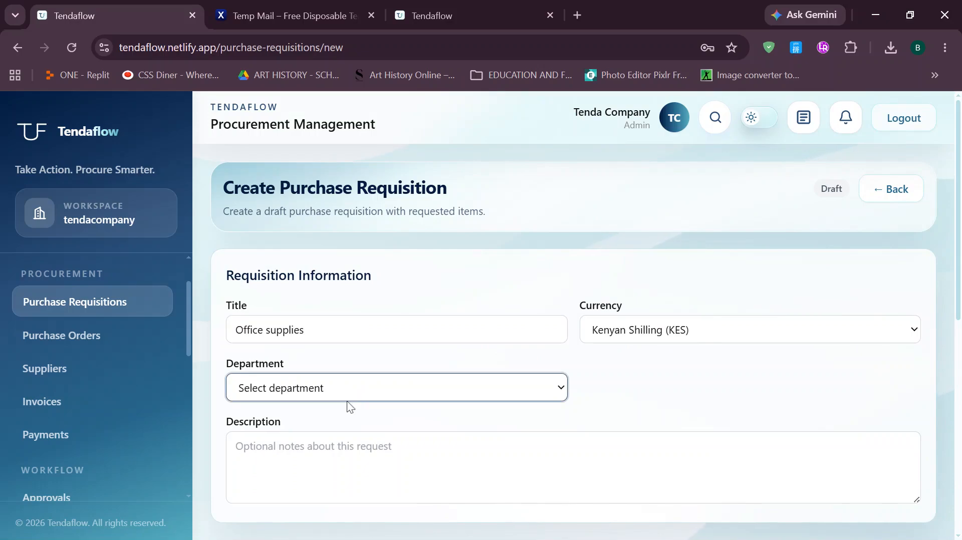
pyautogui.press('m')
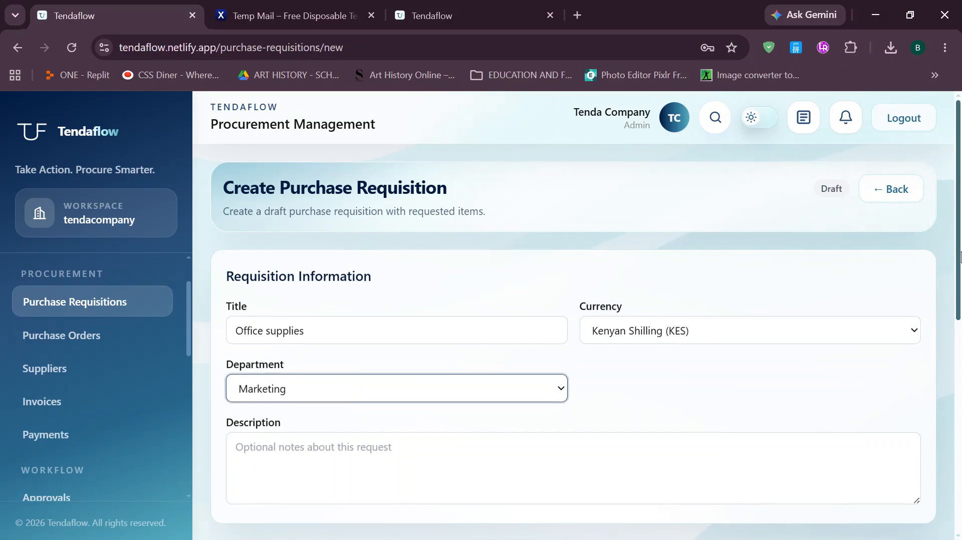
# Fill in Item 1 as "Standard A4 copy paper" with quantity 10 and unit price 1500.
pyautogui.scroll(-5, 904, 391)
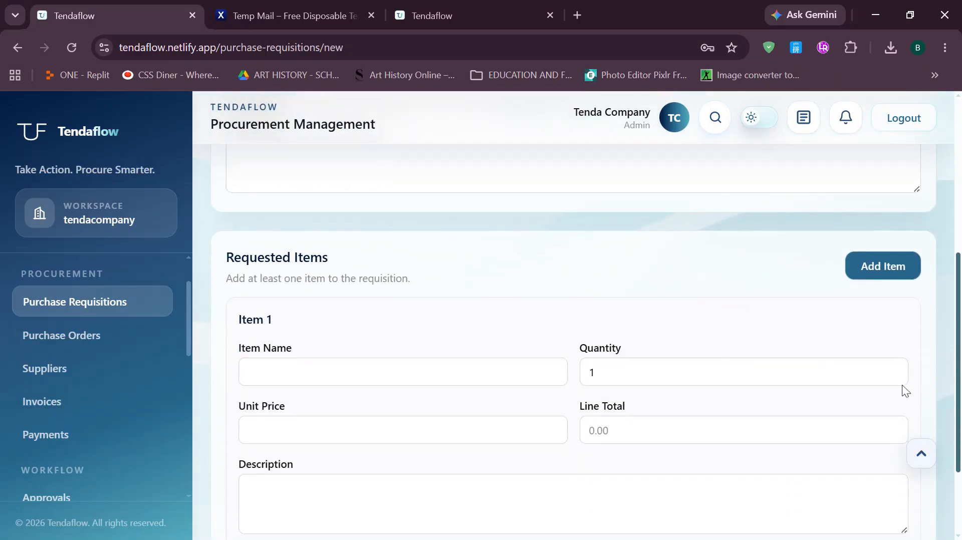
pyautogui.write('S')
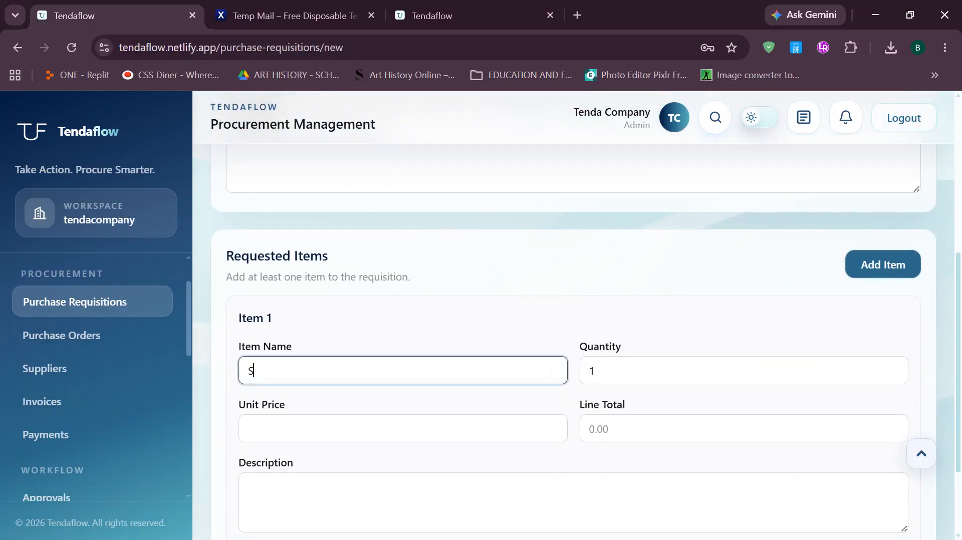
pyautogui.write('tandard A4 copy paper')
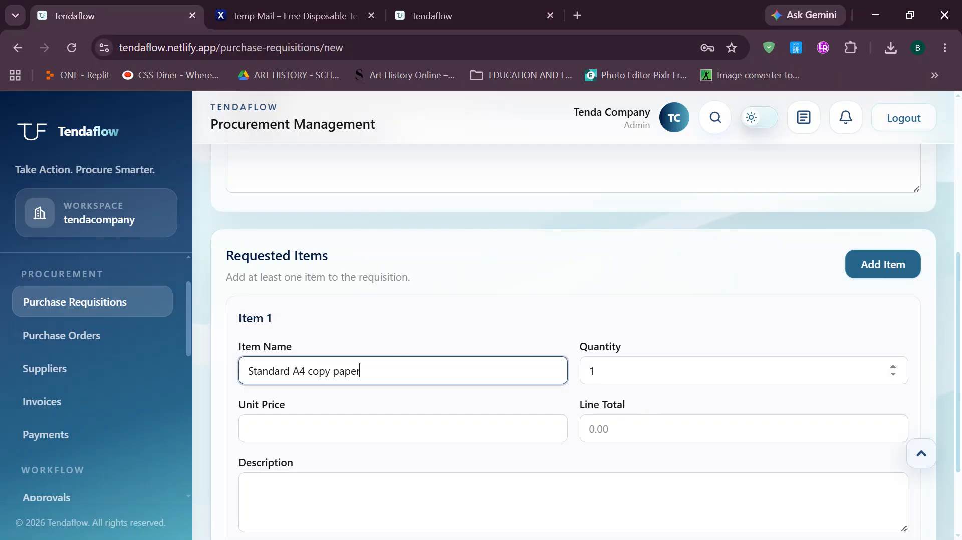
pyautogui.click(594, 371)
pyautogui.write('0')
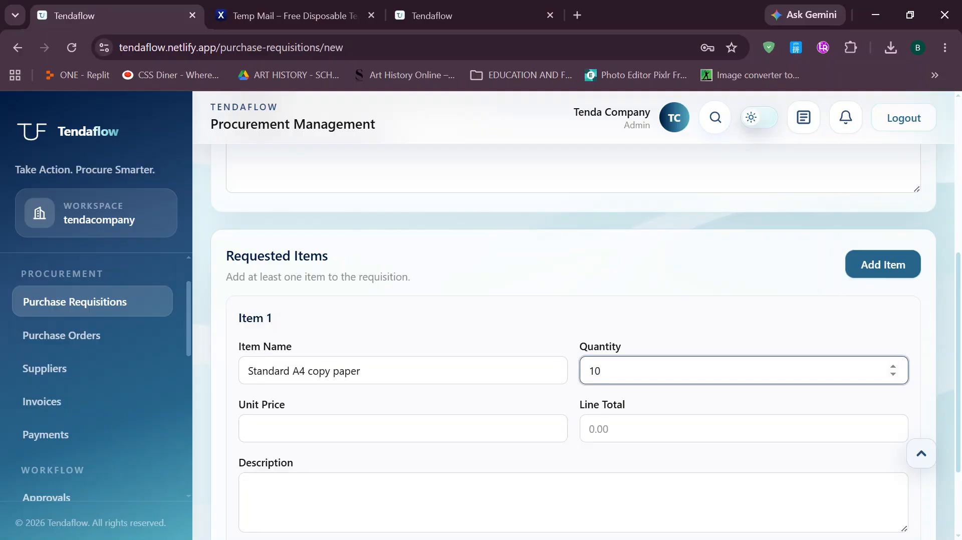
pyautogui.click(278, 427)
pyautogui.write('1500')
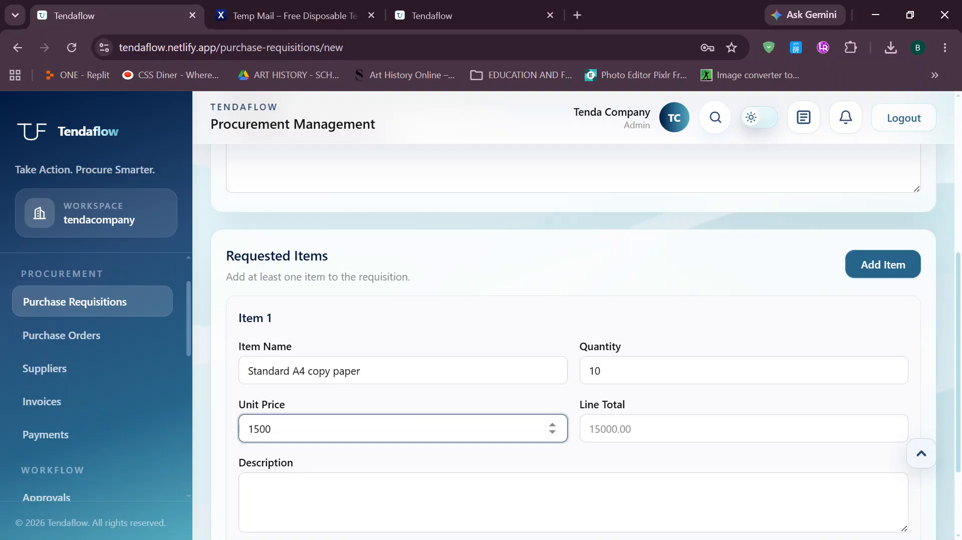
# Describe Item 1 as "Standard A4 copy papers" and create the draft purchase requisition.
pyautogui.scroll(-2, 937, 326)
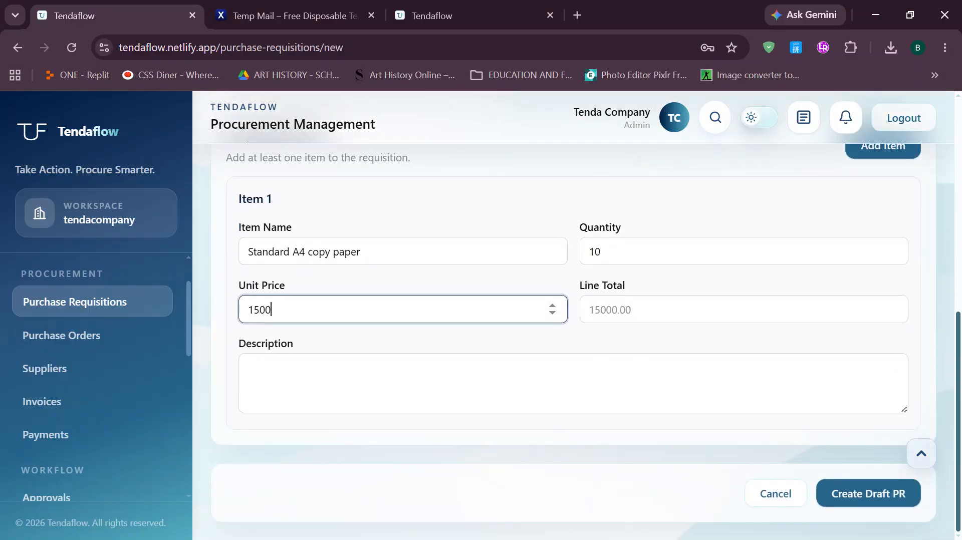
pyautogui.click(248, 368)
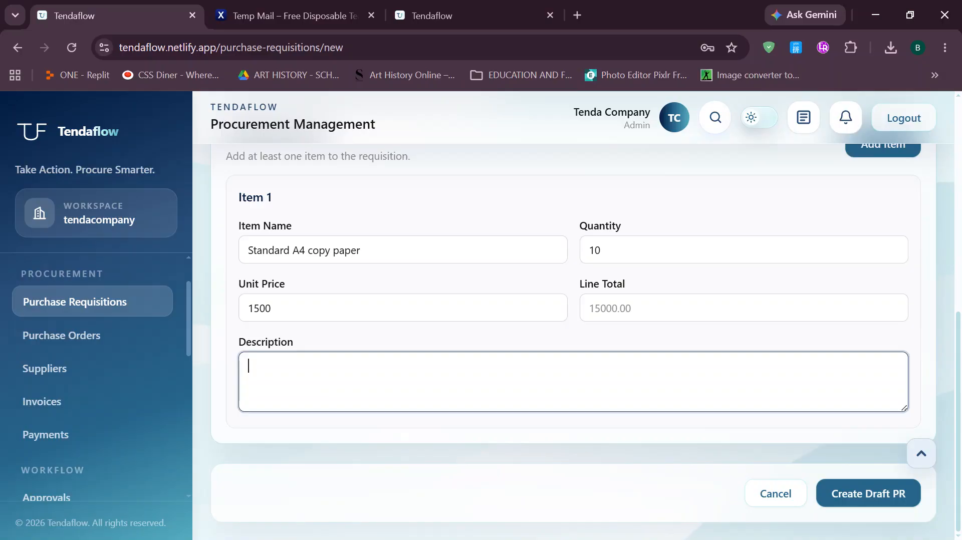
pyautogui.write('Standard A4 cop')
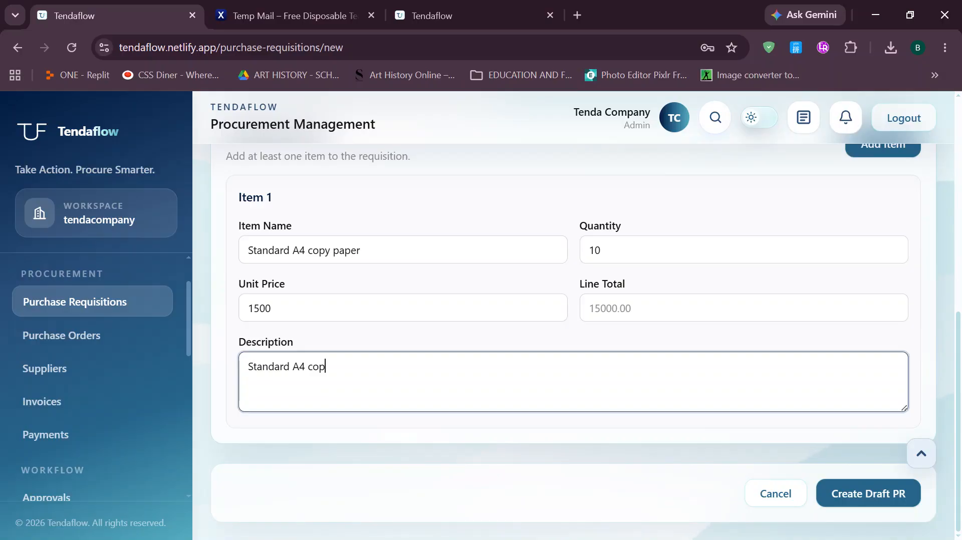
pyautogui.write('y papers')
pyautogui.click(856, 498)
pyautogui.scroll(9, 576, 316)
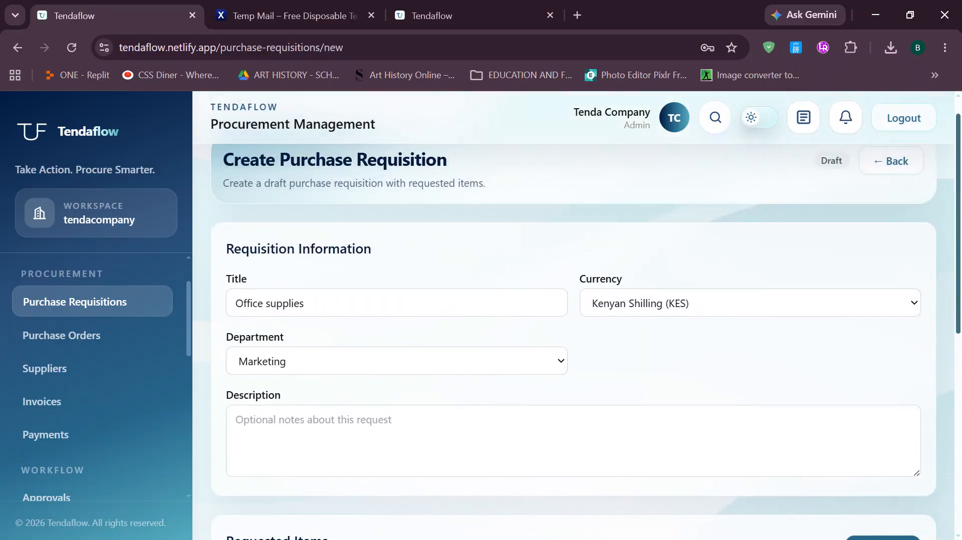
pyautogui.scroll(-3, 576, 316)
pyautogui.scroll(-6, 576, 316)
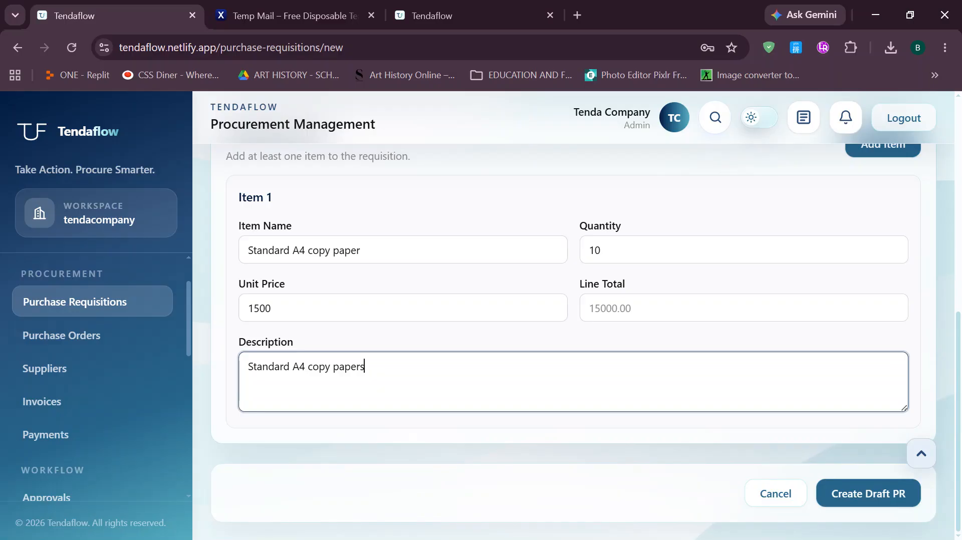
pyautogui.click(866, 493)
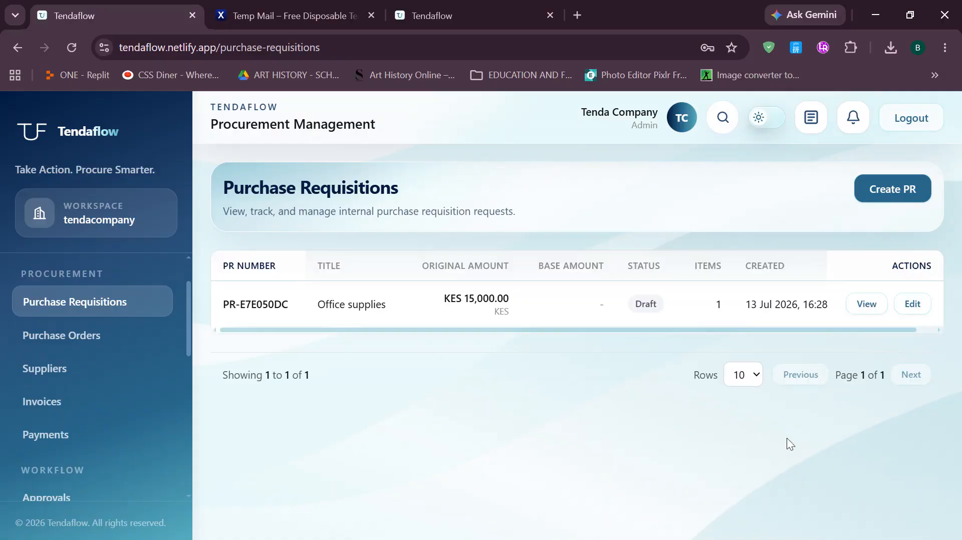
# Open the Office supplies draft requisition and submit it for approval.
pyautogui.click(868, 309)
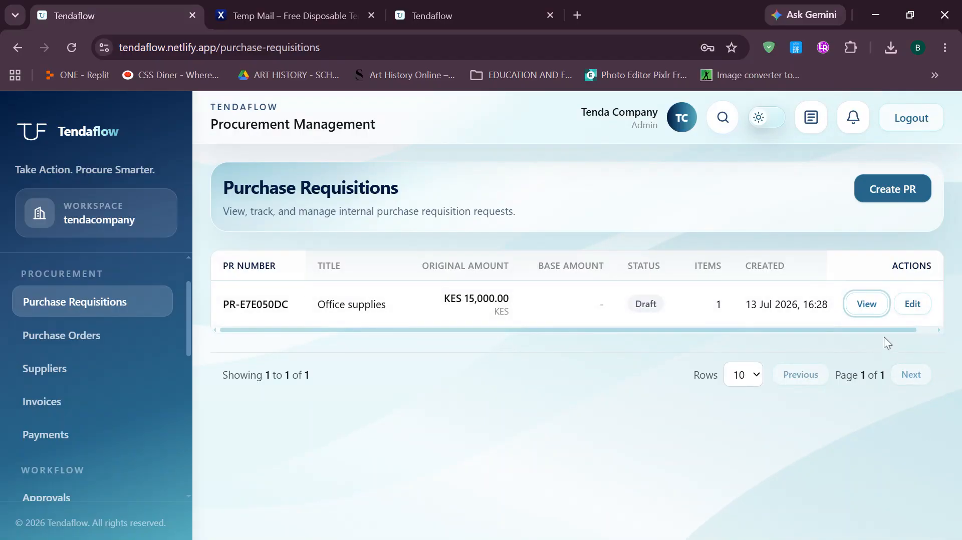
pyautogui.click(866, 304)
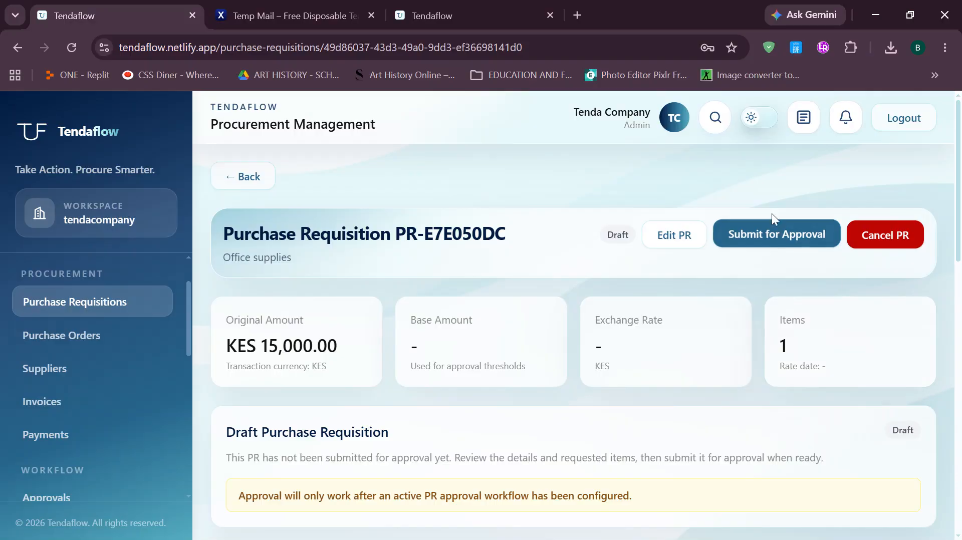
pyautogui.click(772, 240)
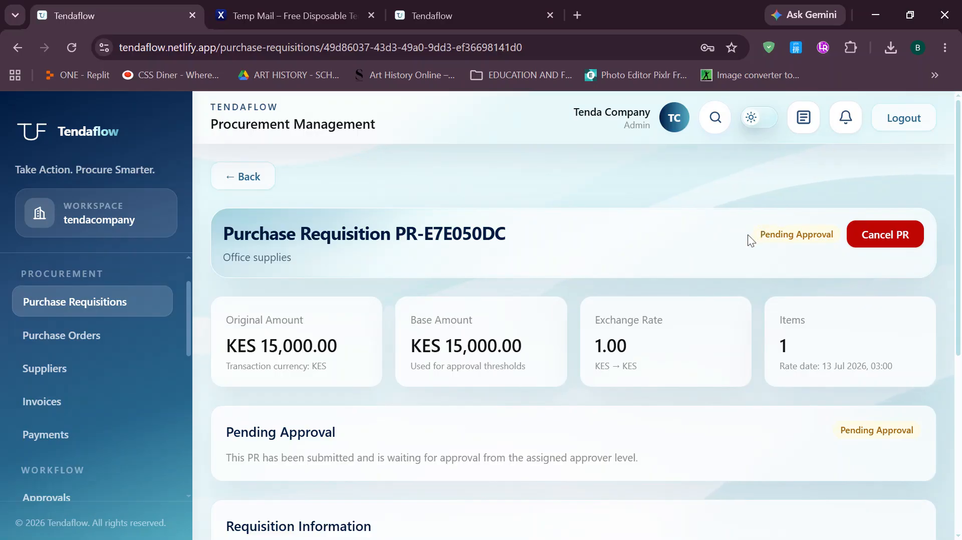
# Log out of the admin account and sign in to company "tendacompany" with the approver's email address and account password.
pyautogui.click(888, 127)
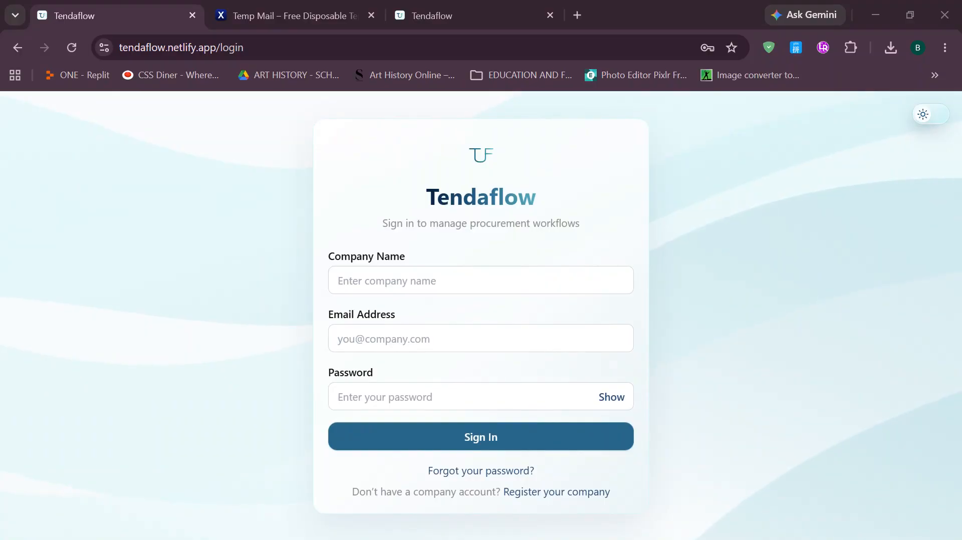
pyautogui.click(480, 338)
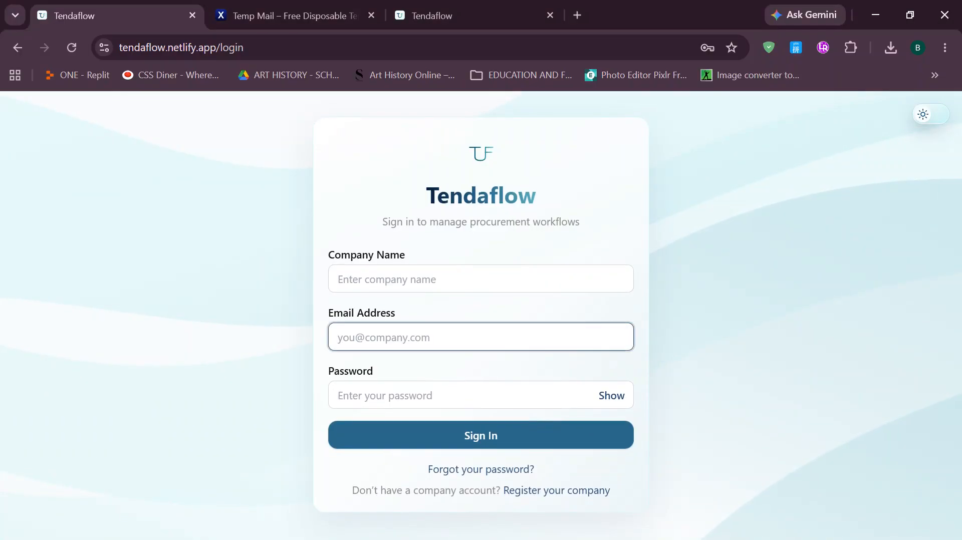
pyautogui.hotkey('ctrl', 'v')
pyautogui.click(480, 279)
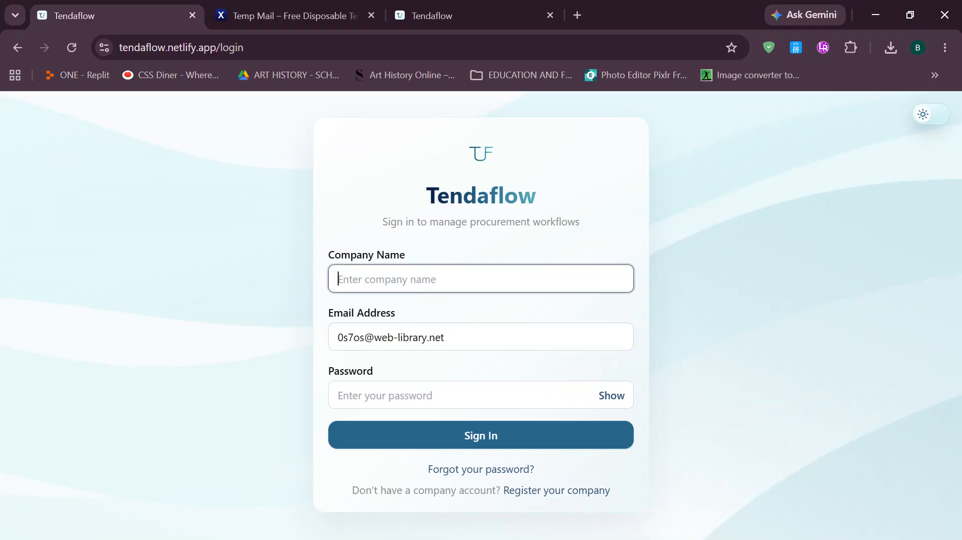
pyautogui.write('tendacompany')
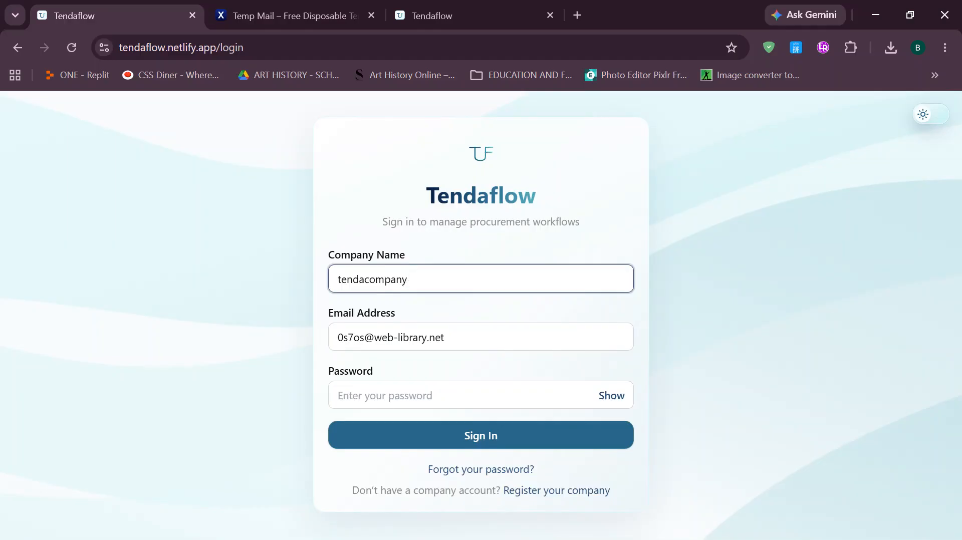
pyautogui.click(414, 396)
pyautogui.write('•')
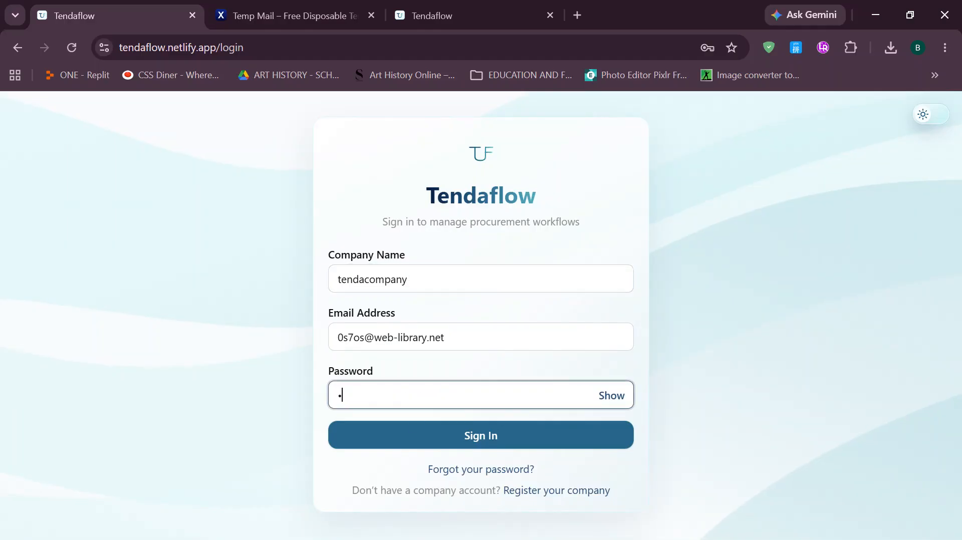
pyautogui.write('••••••••••')
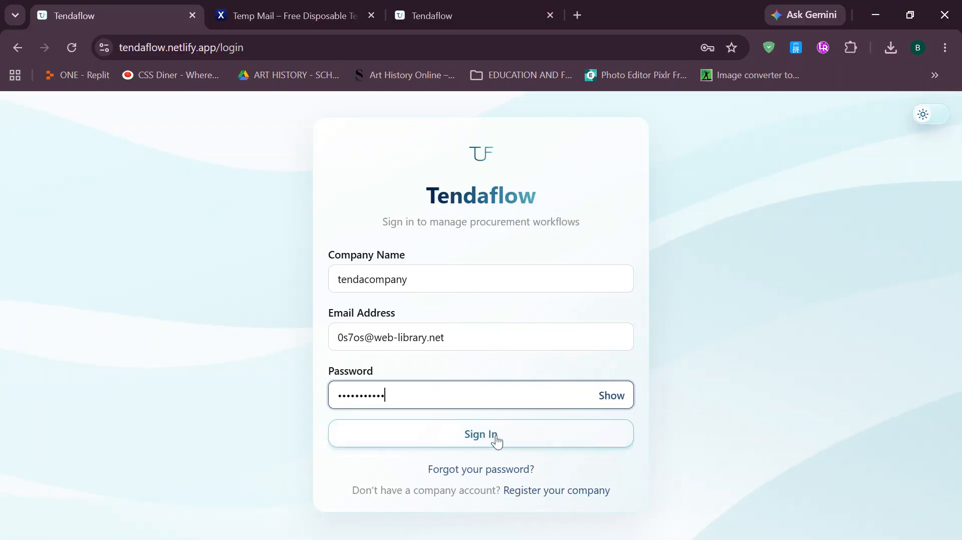
pyautogui.click(497, 441)
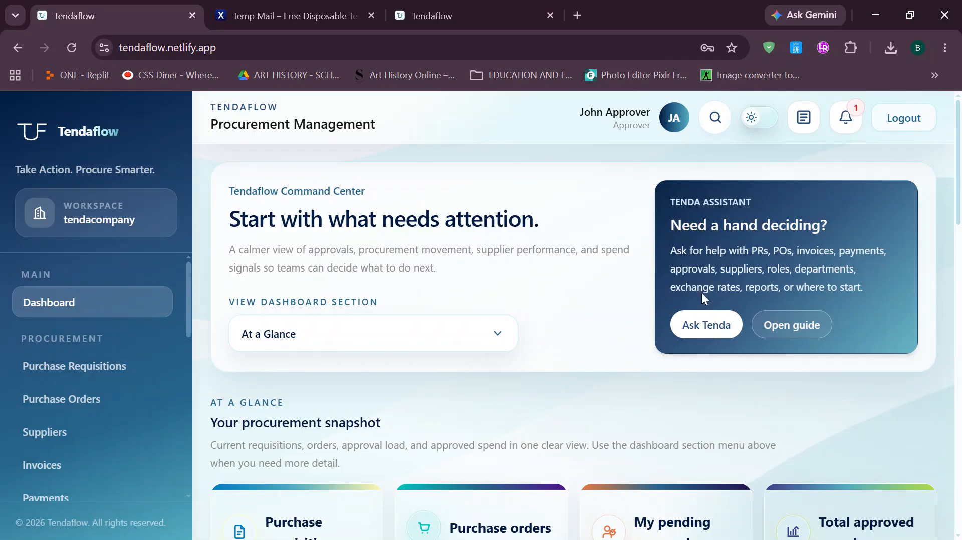
# Open the purchase requisition awaiting approval from the notifications and review its approval information.
pyautogui.click(847, 125)
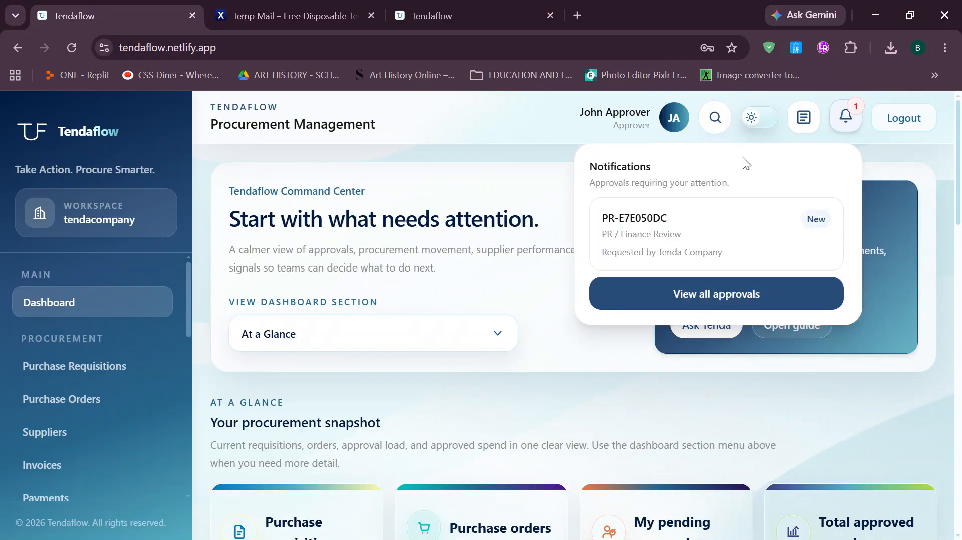
pyautogui.click(709, 231)
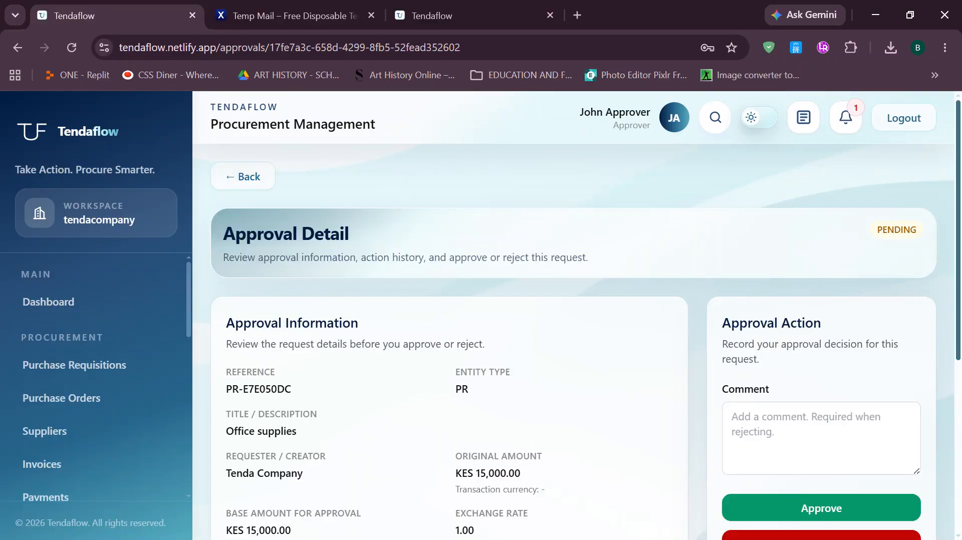
pyautogui.scroll(-2, 843, 228)
pyautogui.scroll(-2, 466, 307)
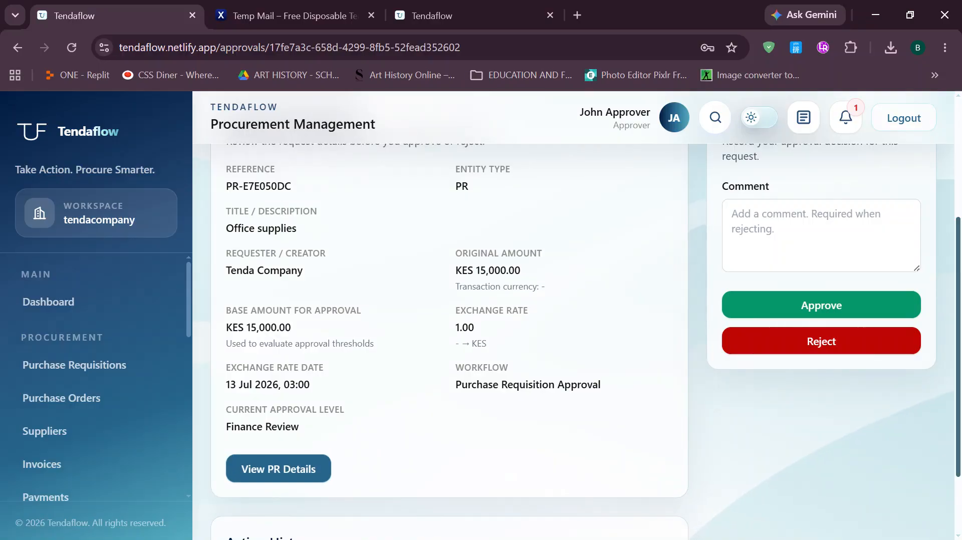
pyautogui.scroll(1, 576, 310)
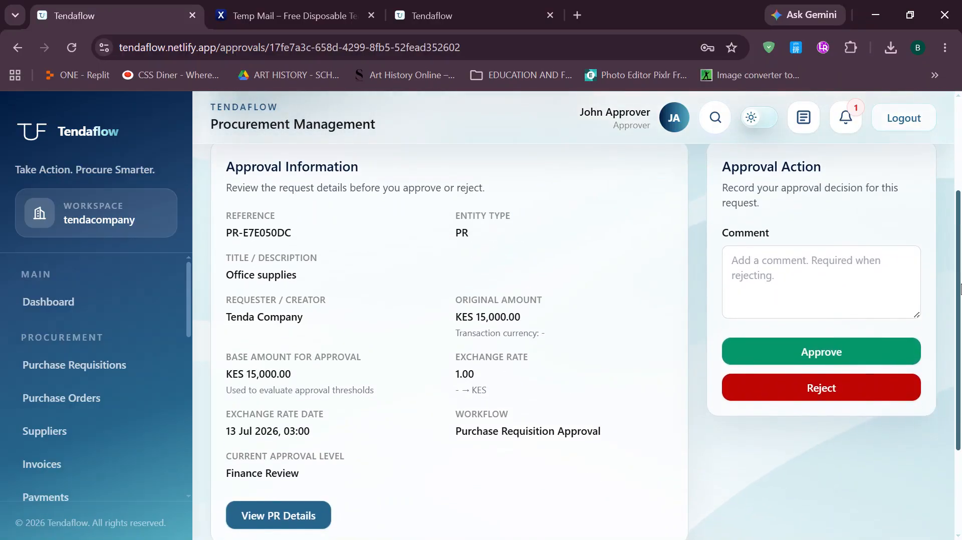
pyautogui.scroll(-1, 576, 310)
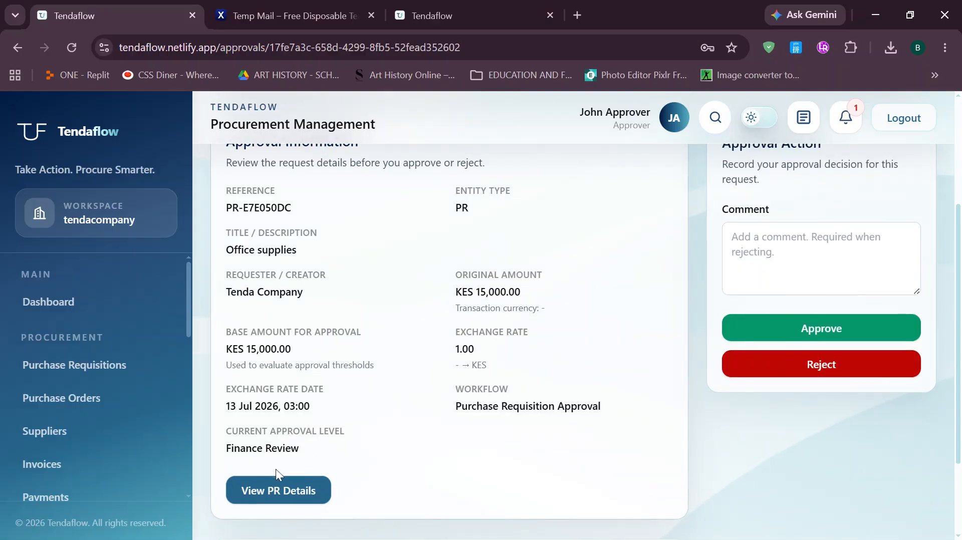
pyautogui.scroll(3, 275, 468)
pyautogui.scroll(-1, 841, 356)
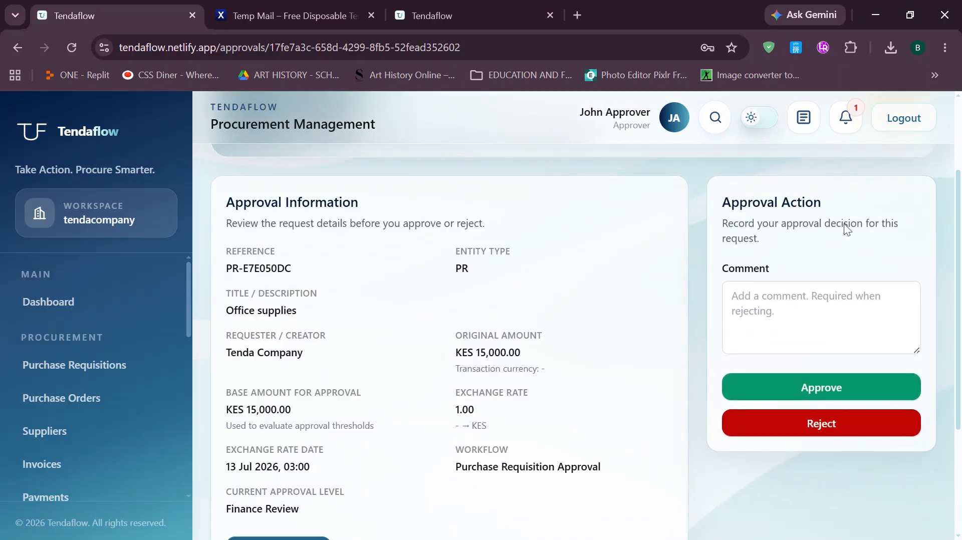
# Approve the Office supplies request at the Finance Review level and confirm the decision.
pyautogui.click(840, 392)
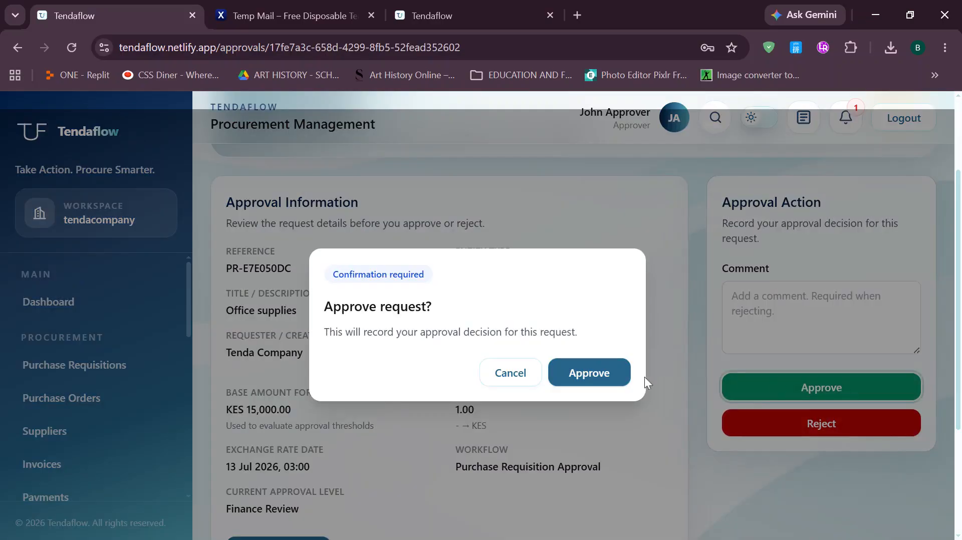
pyautogui.click(601, 379)
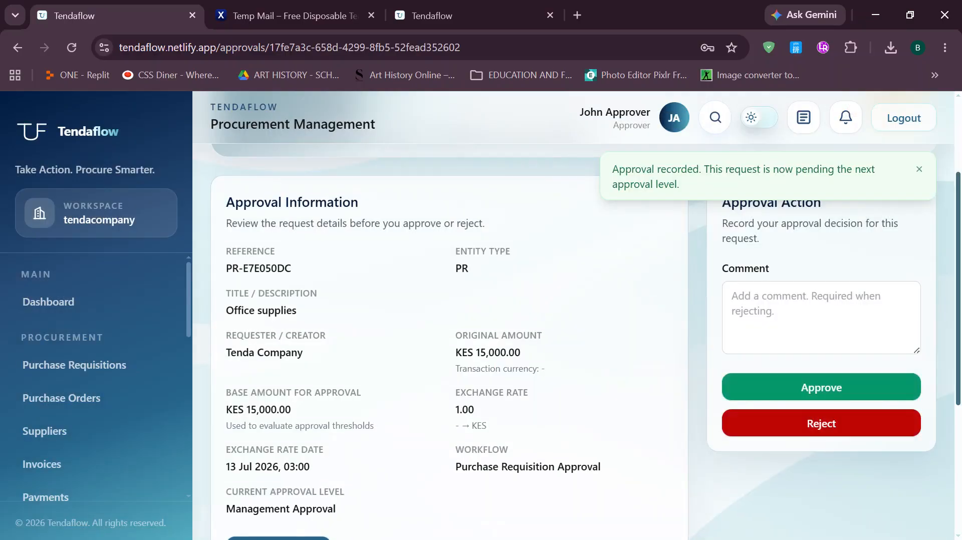
pyautogui.scroll(-3, 576, 311)
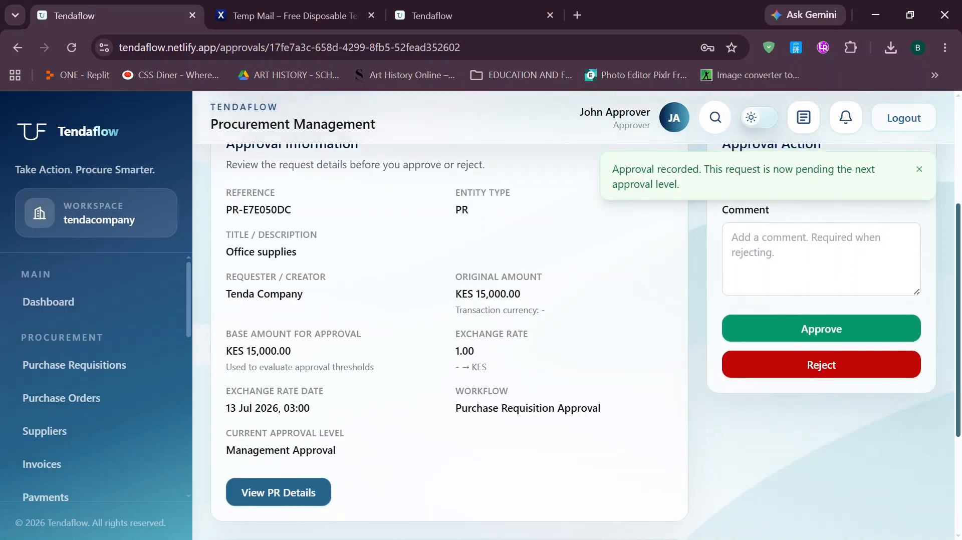
# Review the Office supplies request's approval information, current approval level and action history section.
pyautogui.scroll(-1, 958, 330)
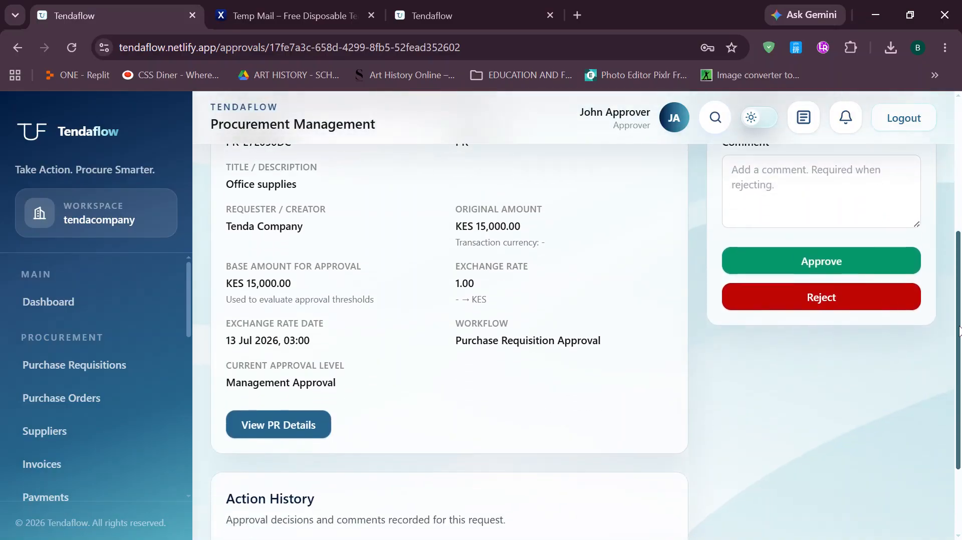
pyautogui.scroll(1, 959, 332)
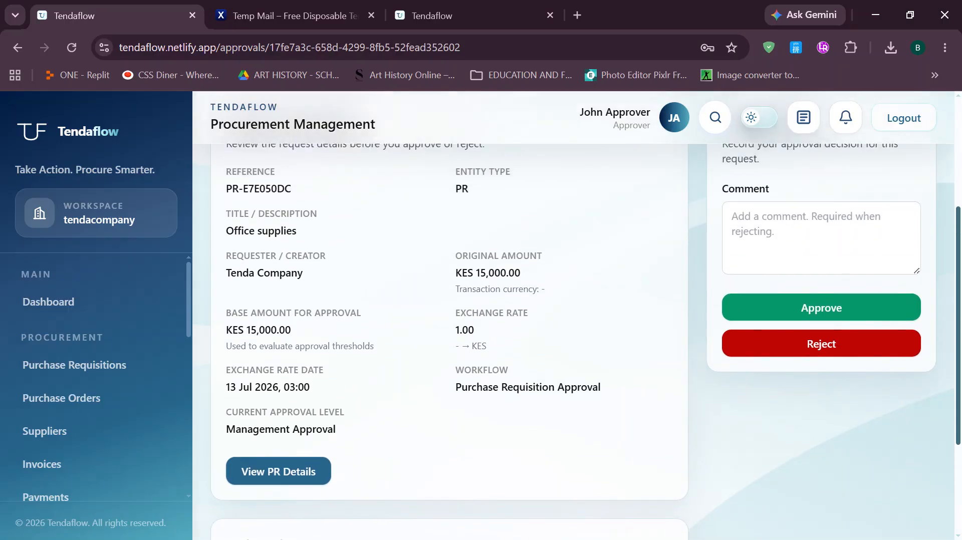
pyautogui.scroll(-2, 455, 392)
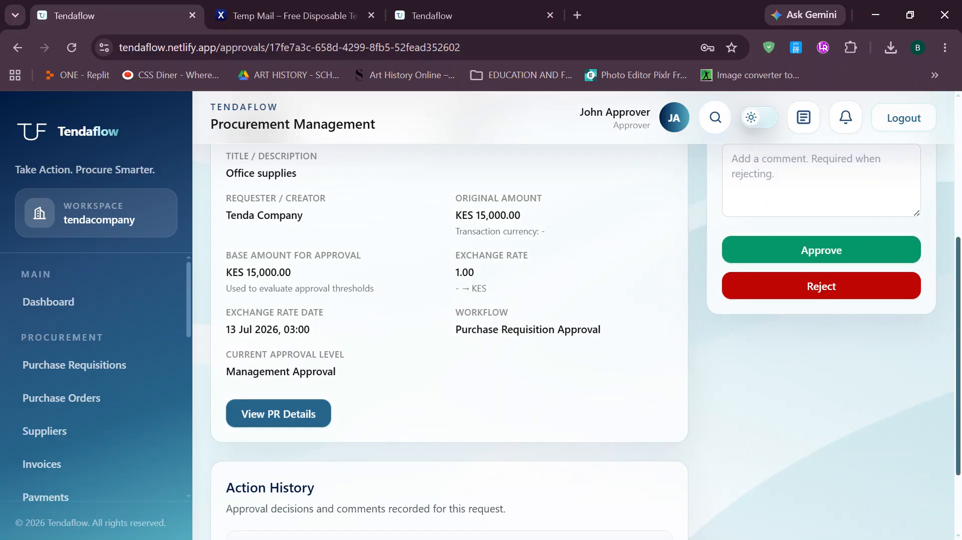
pyautogui.moveTo(958, 283); pyautogui.dragTo(959, 279)
pyautogui.scroll(2, 958, 279)
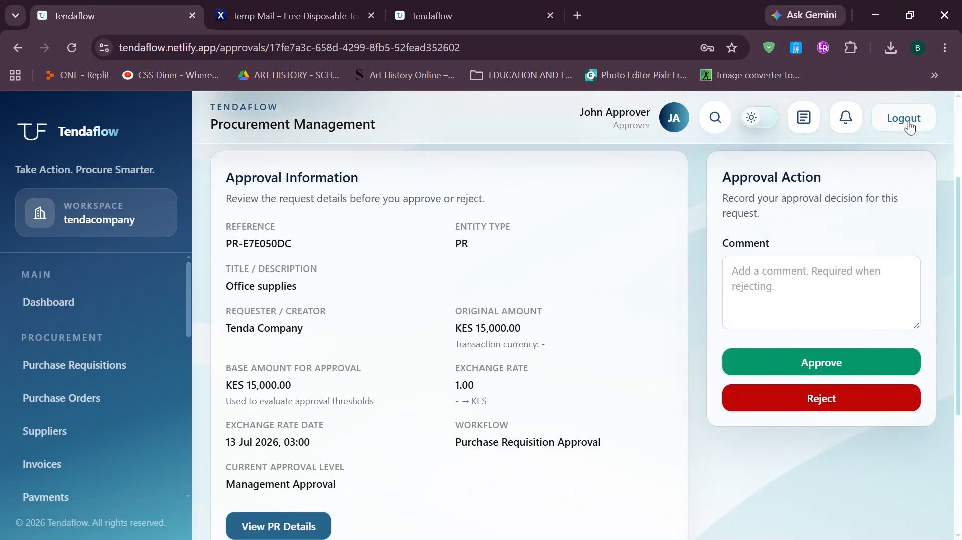
# Log out of the first approver's account and sign in to company "tendacompany" with the second approver's email address and account password.
pyautogui.click(909, 119)
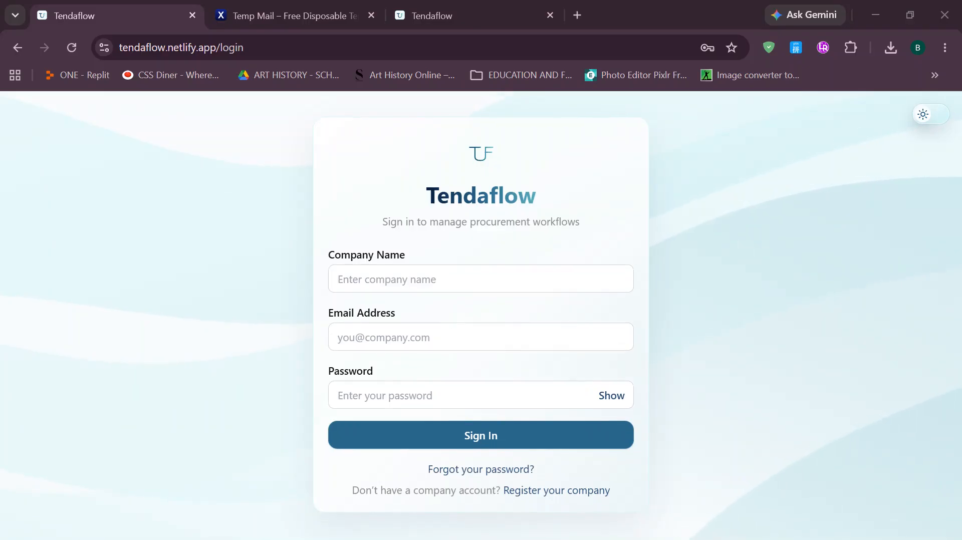
pyautogui.click(354, 346)
pyautogui.hotkey('ctrl', 'v')
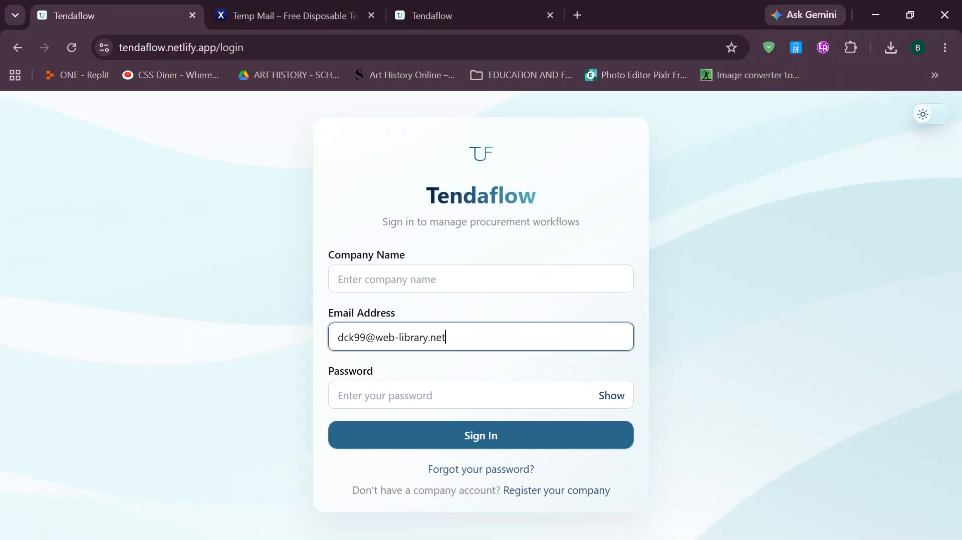
pyautogui.click(440, 283)
pyautogui.write('tendac')
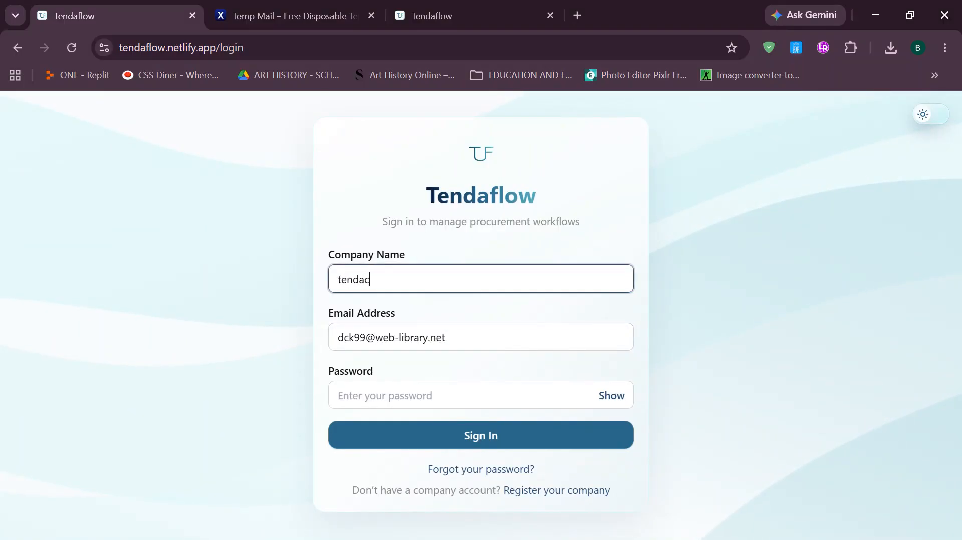
pyautogui.write('ompany')
pyautogui.click(380, 395)
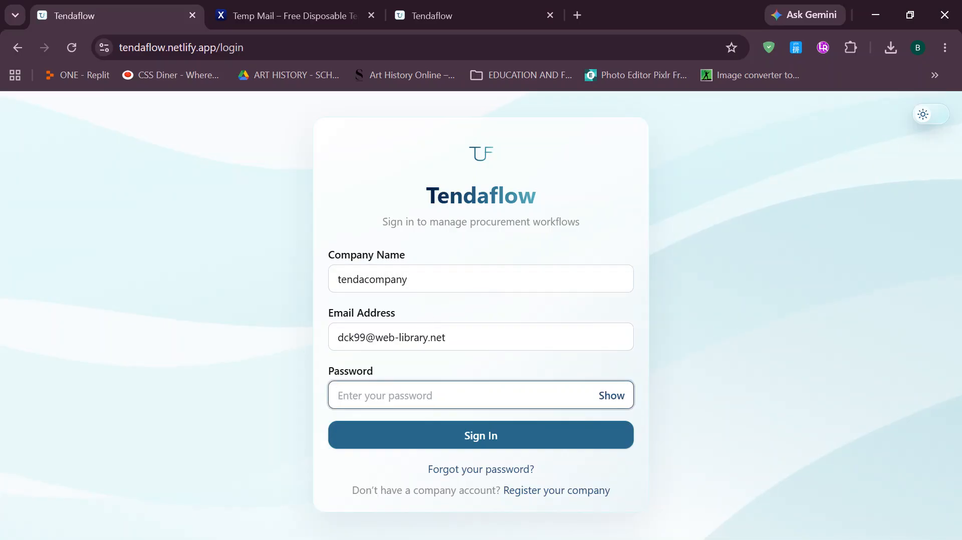
pyautogui.write('•••••••••••')
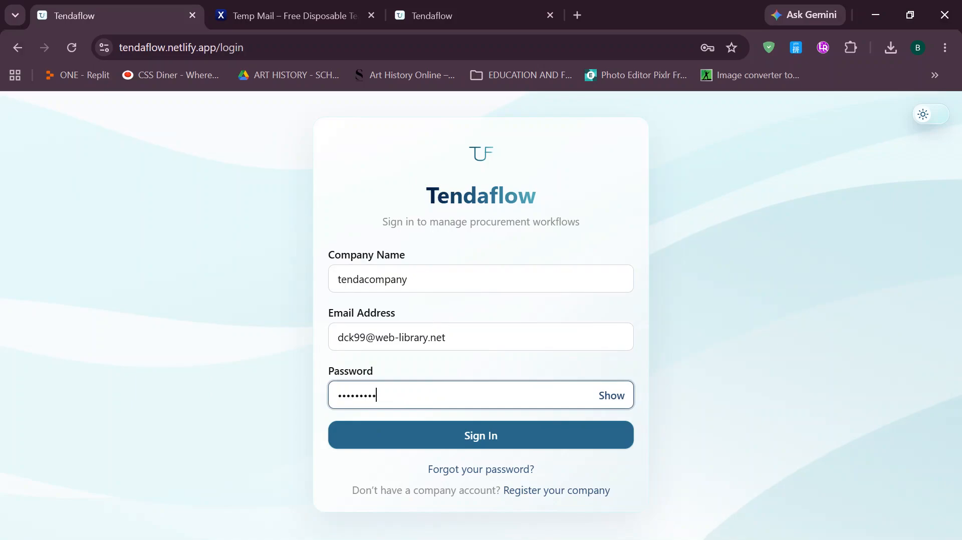
pyautogui.click(380, 425)
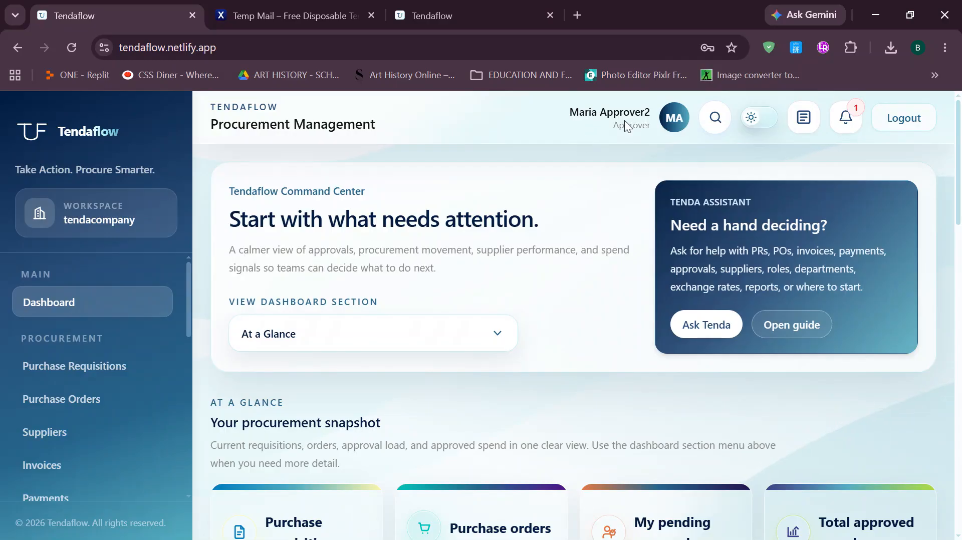
# Open the Office supplies requisition awaiting Management Approval from the notifications and review its approval information.
pyautogui.click(852, 122)
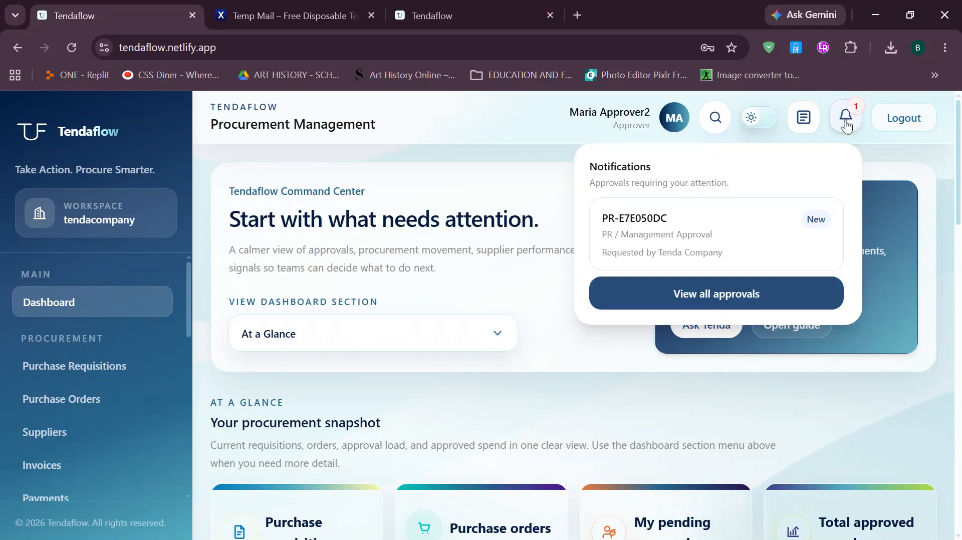
pyautogui.click(683, 243)
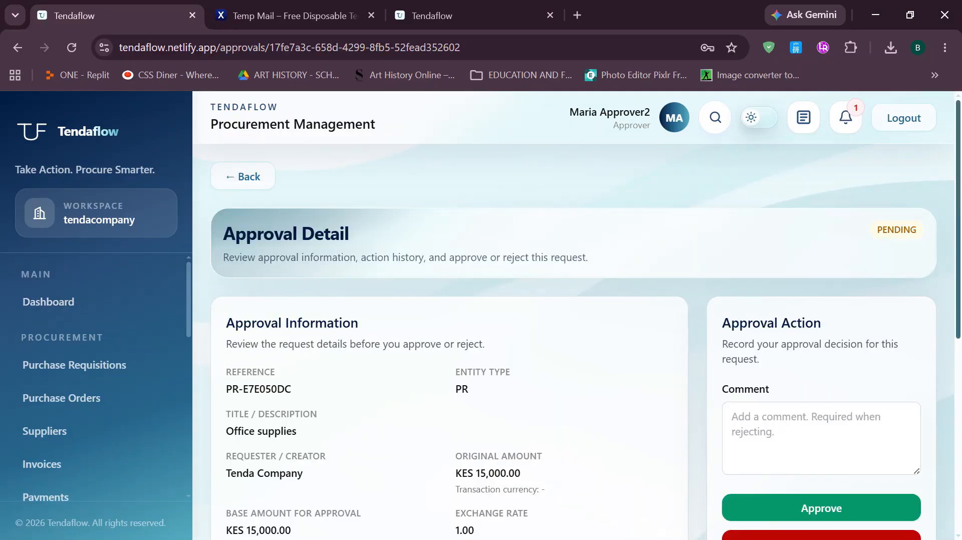
pyautogui.scroll(-2, 958, 282)
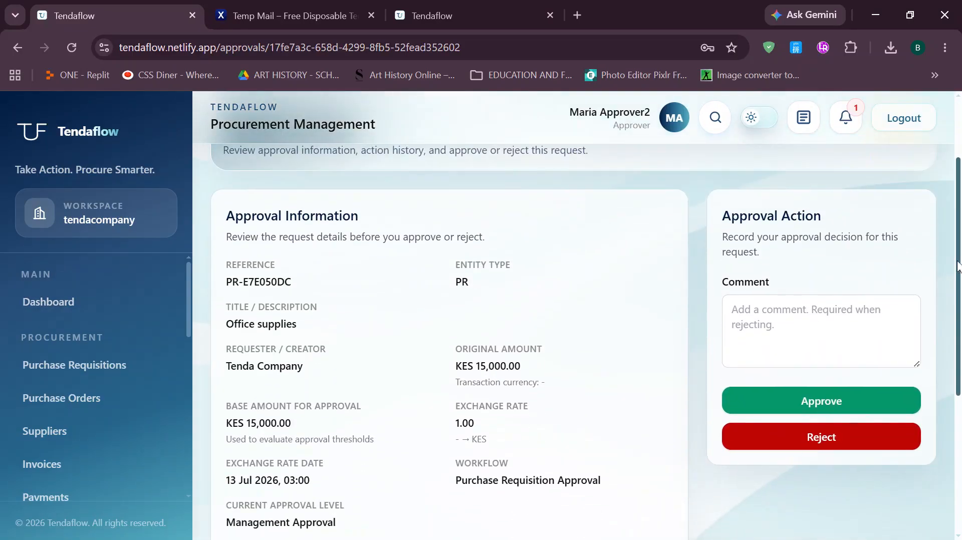
pyautogui.scroll(2, 958, 282)
pyautogui.scroll(-4, 958, 282)
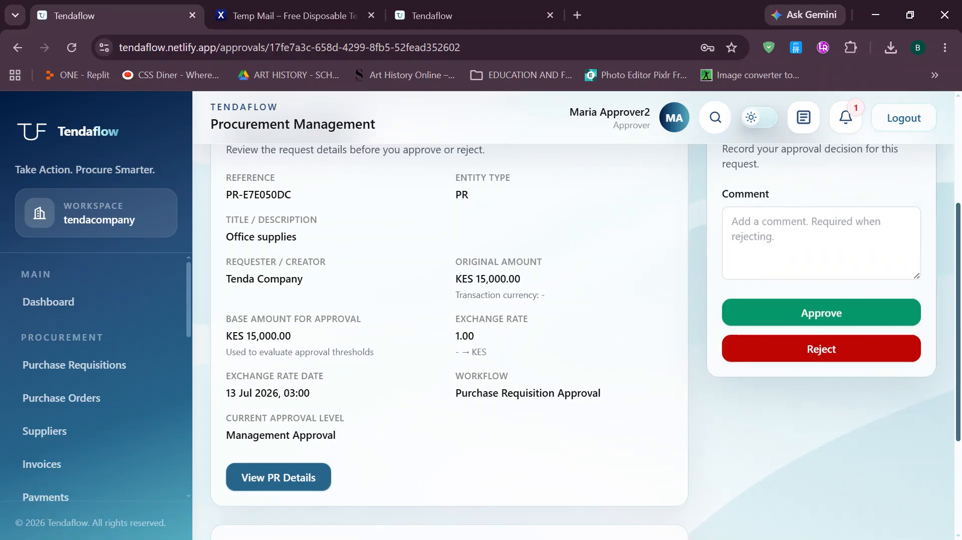
pyautogui.scroll(2, 809, 434)
pyautogui.moveTo(959, 292); pyautogui.dragTo(960, 308)
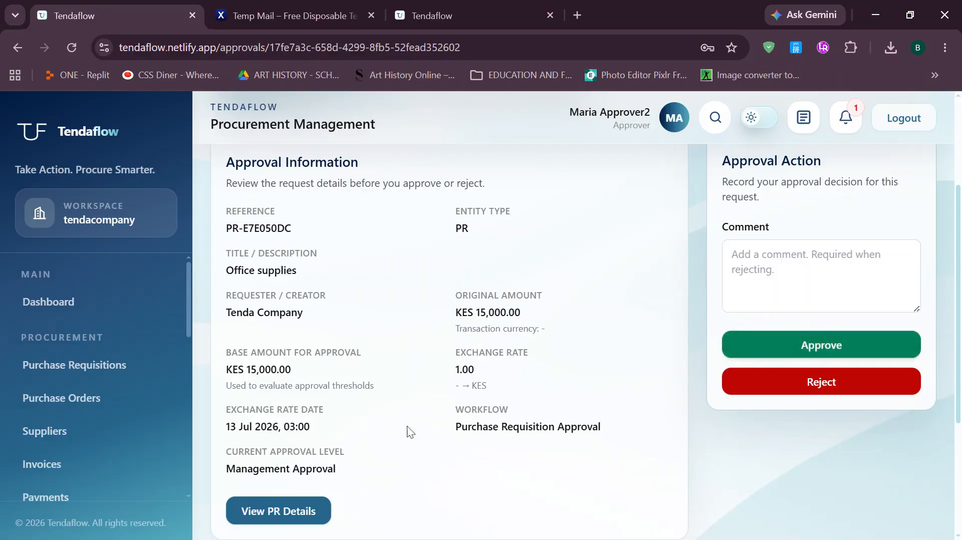
# Approve the Office supplies request at the Management Approval level and confirm the decision.
pyautogui.click(791, 344)
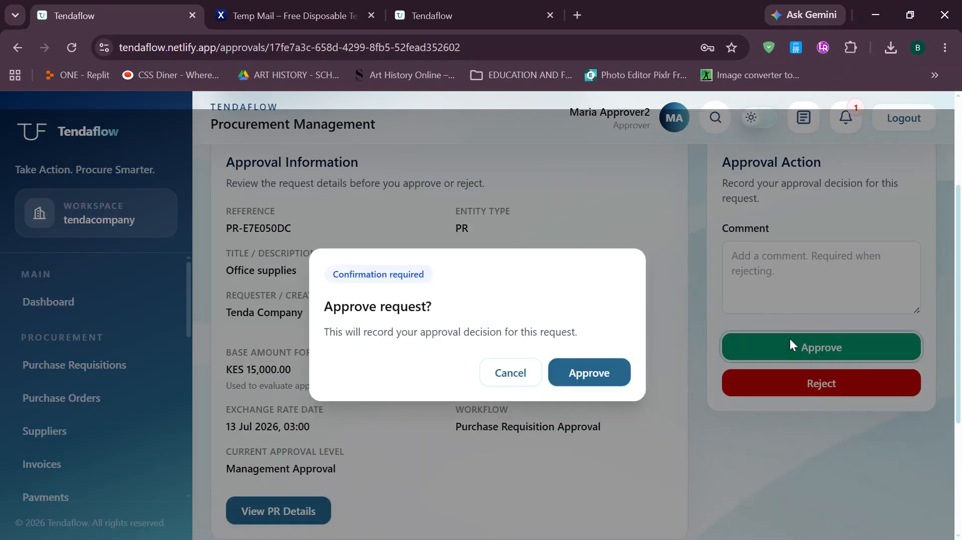
pyautogui.click(583, 375)
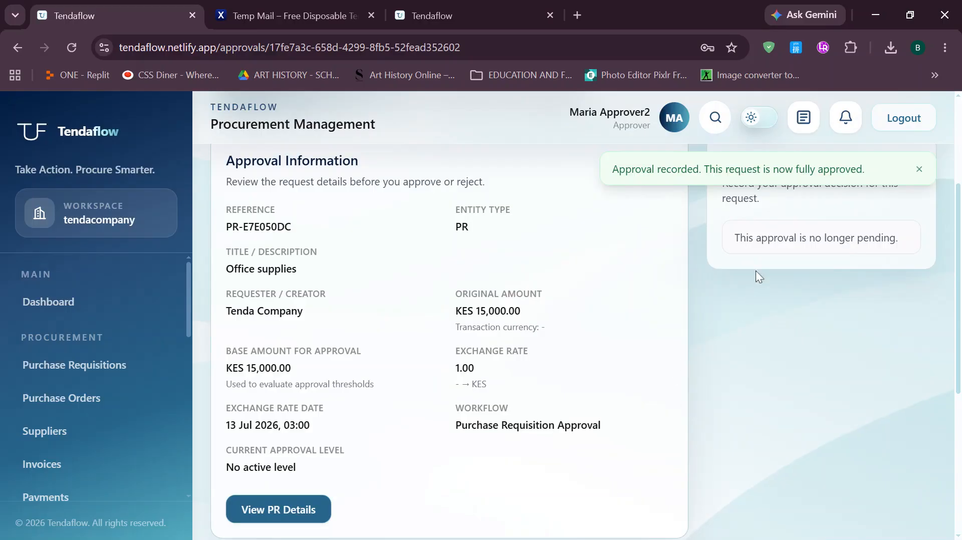
pyautogui.moveTo(959, 254); pyautogui.dragTo(960, 313)
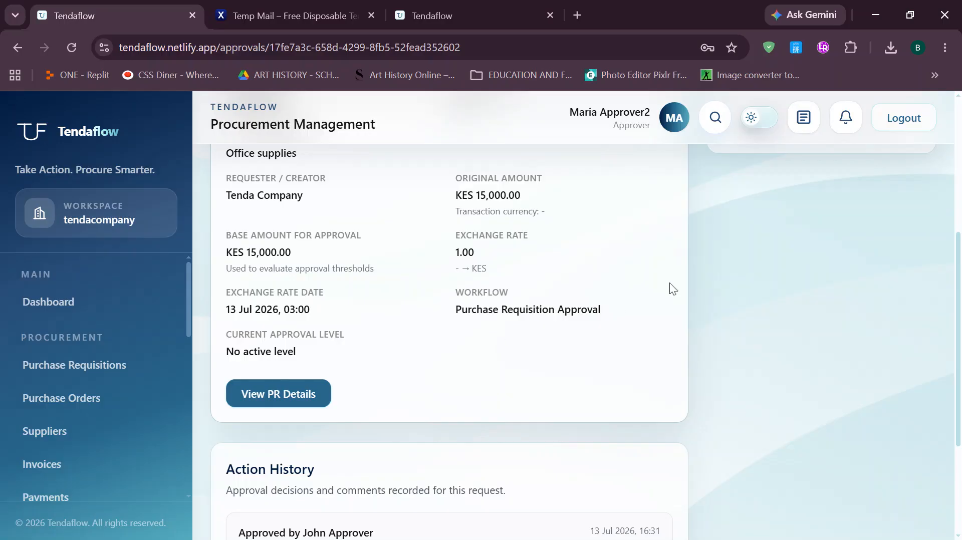
# Log out of the second approver's account and sign in to company "tendacompany" with the procurement user's email address and account password.
pyautogui.click(910, 131)
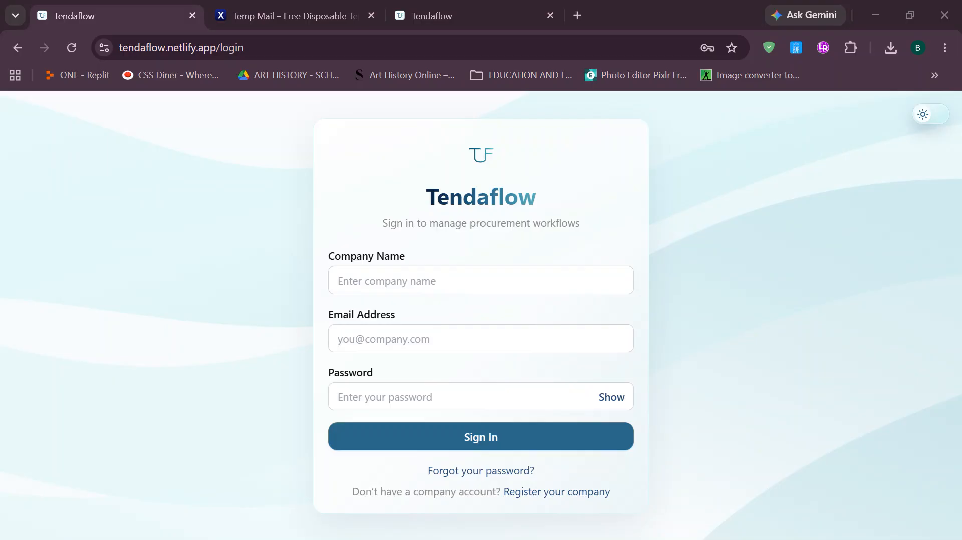
pyautogui.click(430, 337)
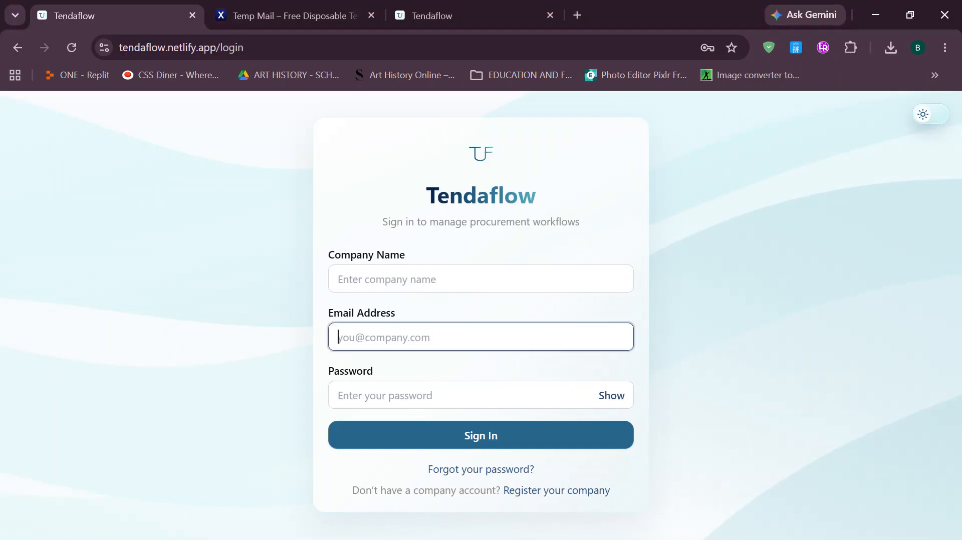
pyautogui.hotkey('ctrl', 'v')
pyautogui.click(431, 286)
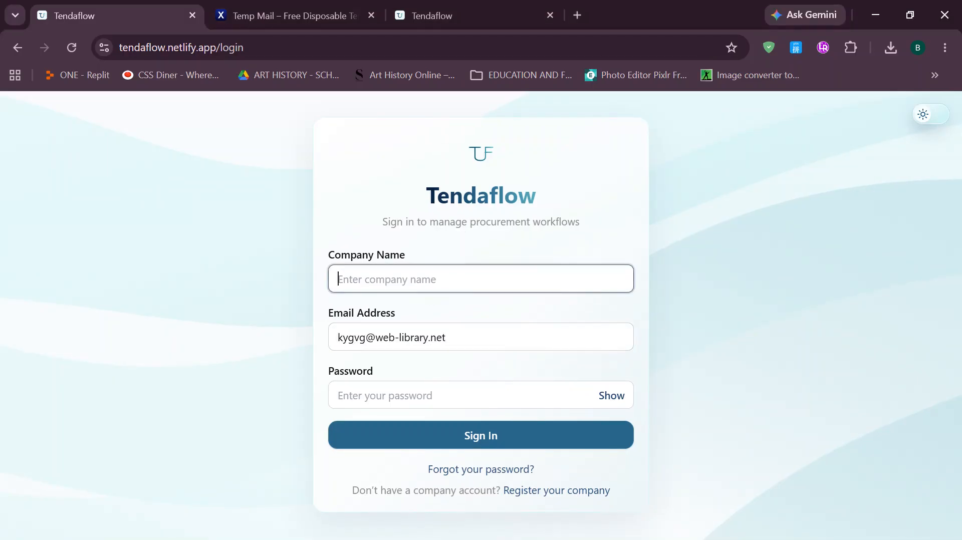
pyautogui.write('tendacompany')
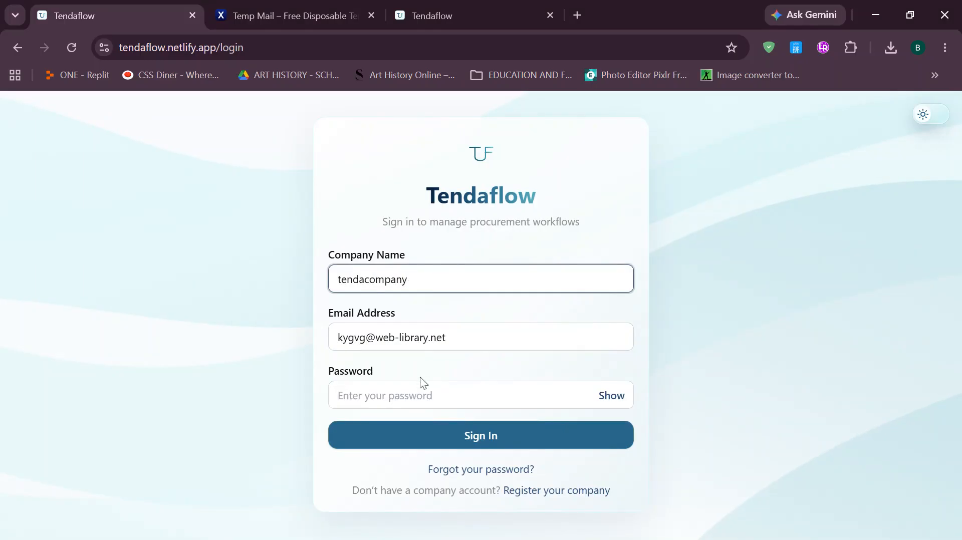
pyautogui.click(422, 395)
pyautogui.write('•••••••••')
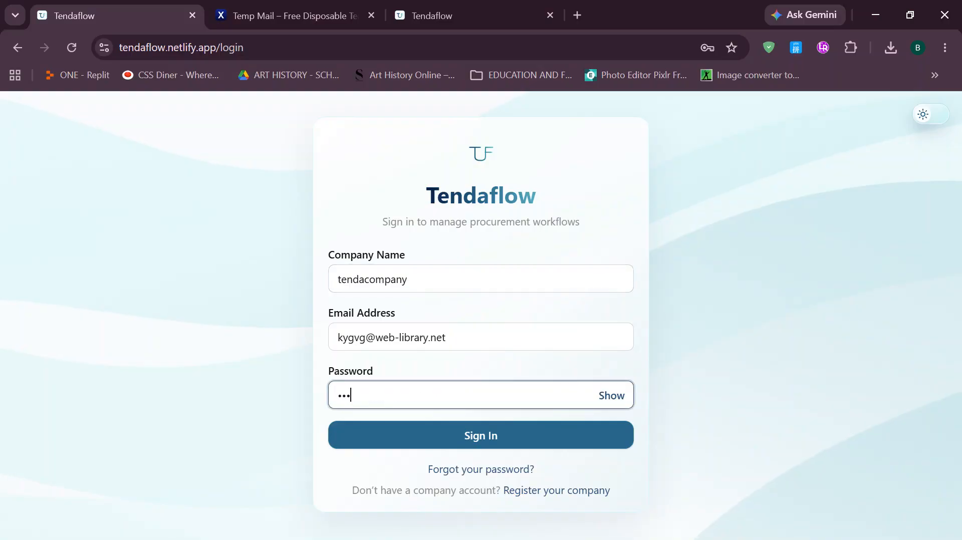
pyautogui.write('••')
pyautogui.click(446, 433)
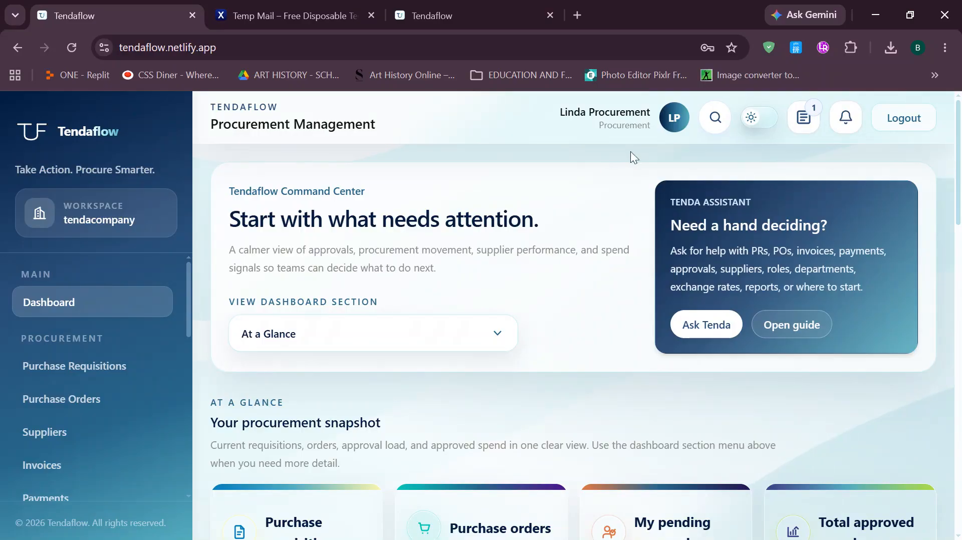
# Start a purchase order from the approved Office supplies requisition in My Tasks and select Apex Office Solutions Ltd as the supplier.
pyautogui.click(807, 131)
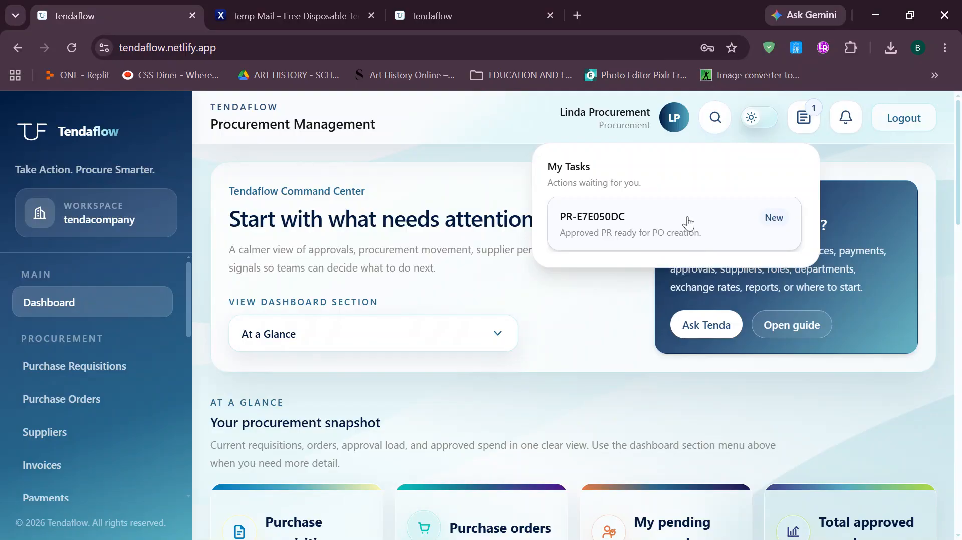
pyautogui.click(669, 222)
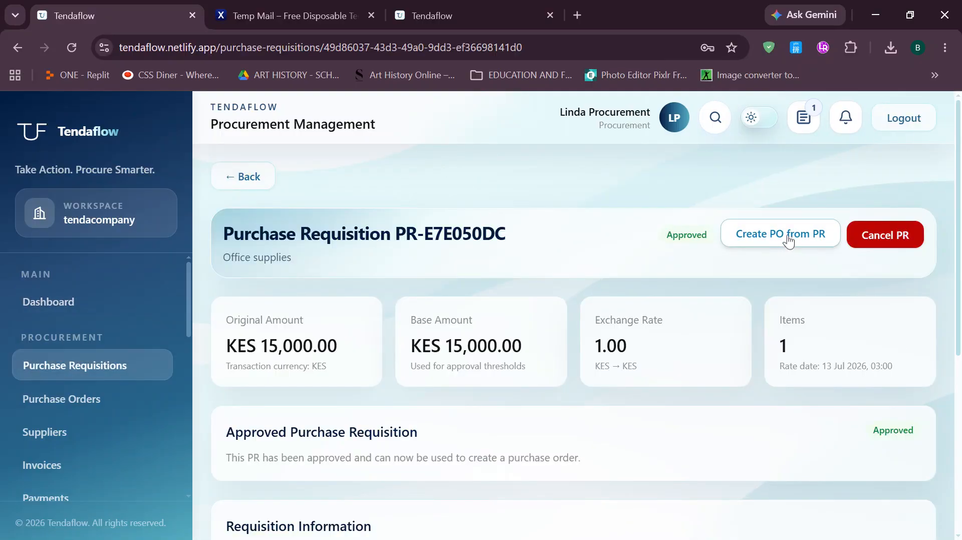
pyautogui.click(788, 240)
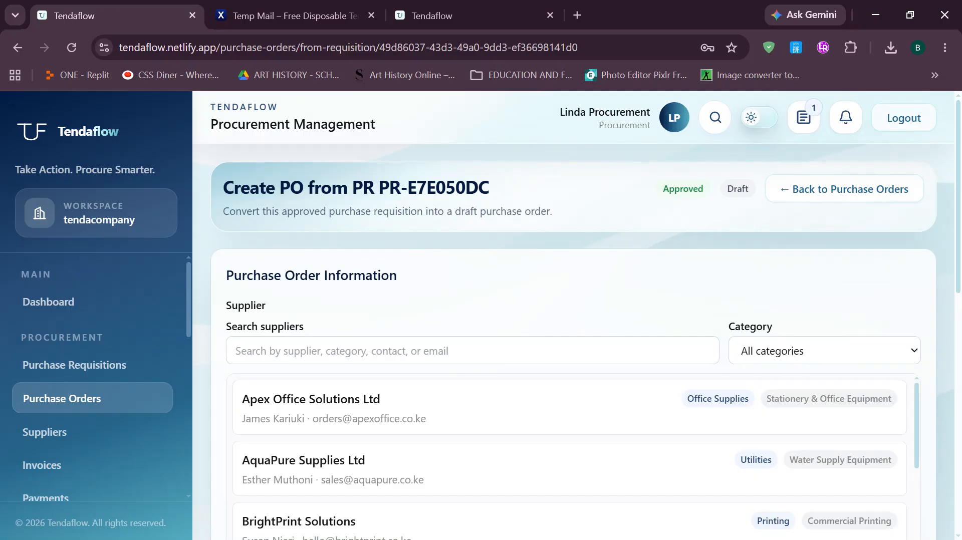
pyautogui.click(556, 416)
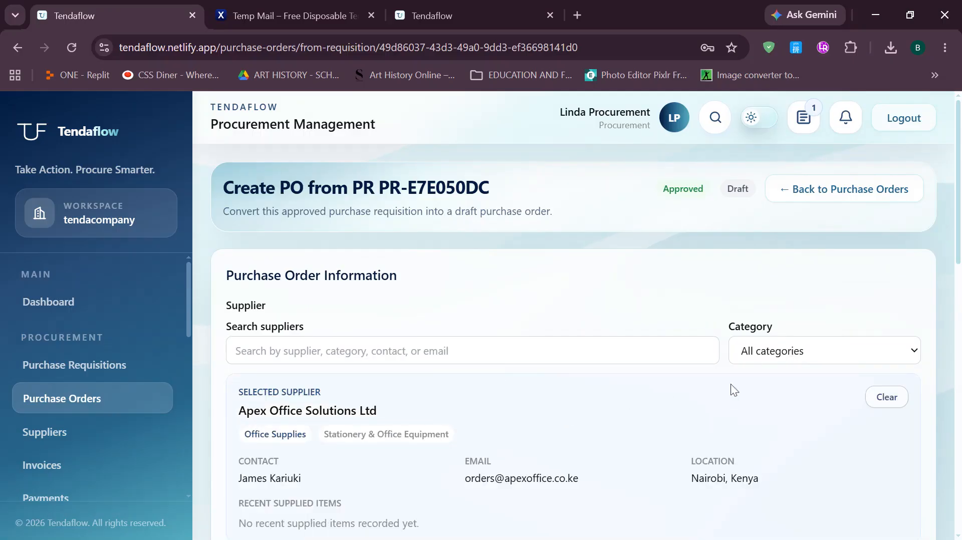
# Create the purchase order with the items copied from the requisition and submit it for approval.
pyautogui.scroll(-1, 922, 369)
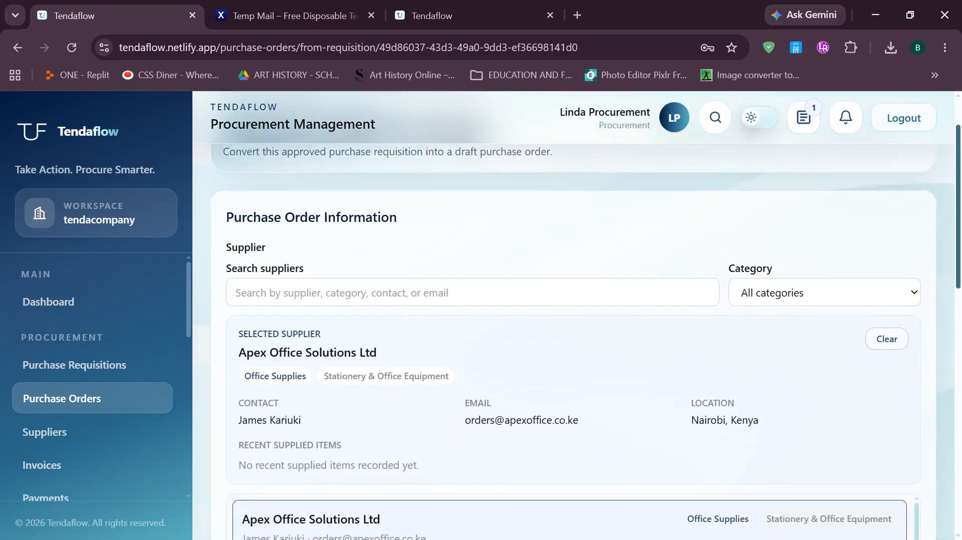
pyautogui.scroll(-15, 576, 316)
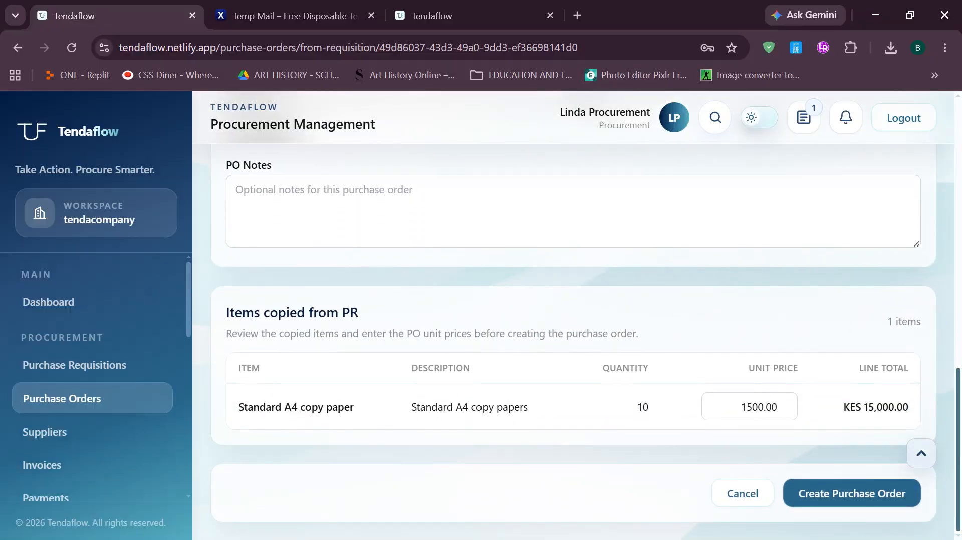
pyautogui.moveTo(957, 450)
pyautogui.mouseDown()
pyautogui.moveTo(957, 334)
pyautogui.moveTo(957, 451)
pyautogui.mouseUp()
pyautogui.moveTo(957, 449)
pyautogui.mouseDown()
pyautogui.moveTo(957, 177)
pyautogui.moveTo(957, 450)
pyautogui.mouseUp()
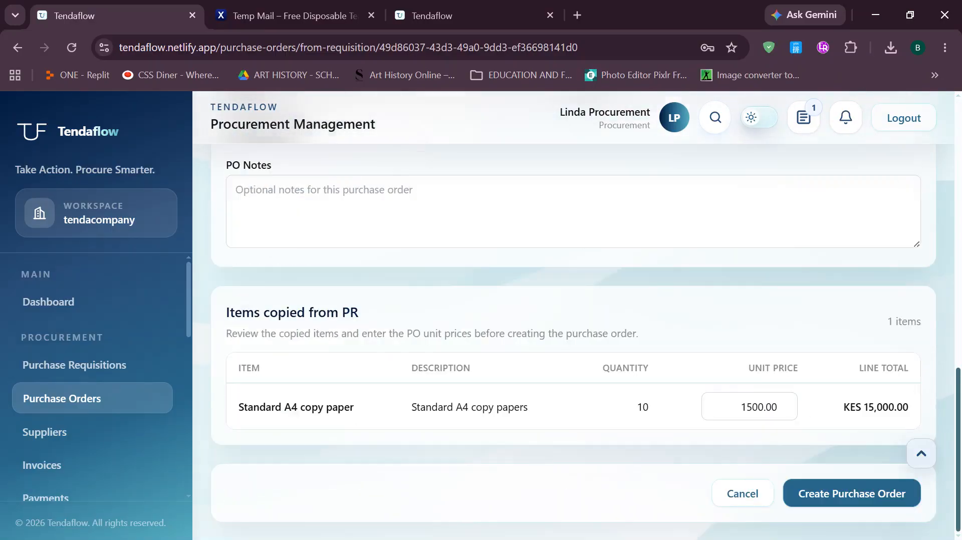
pyautogui.click(832, 500)
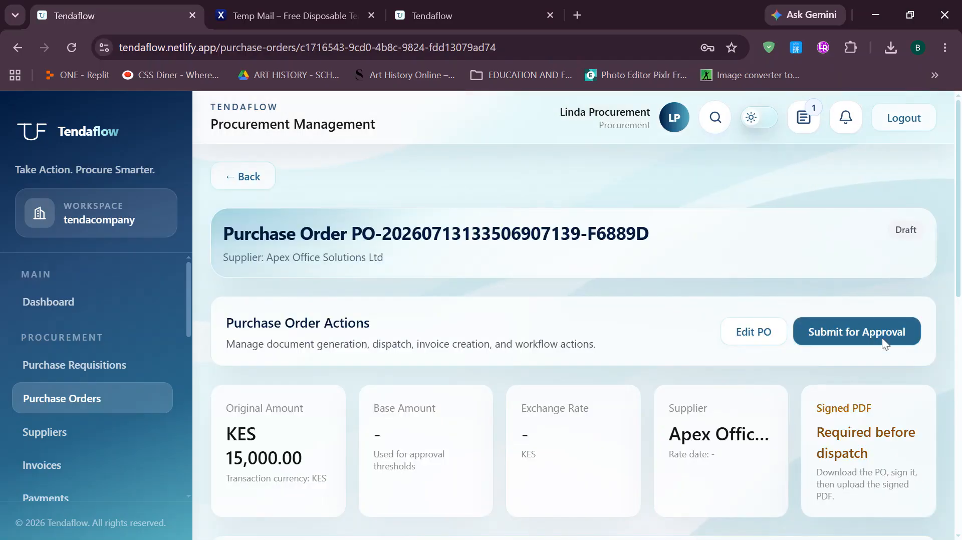
pyautogui.click(881, 338)
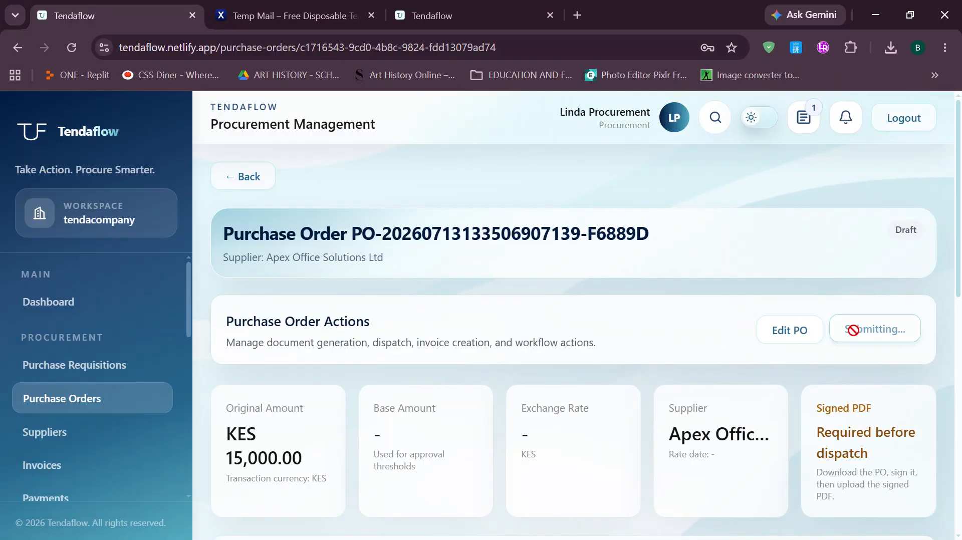